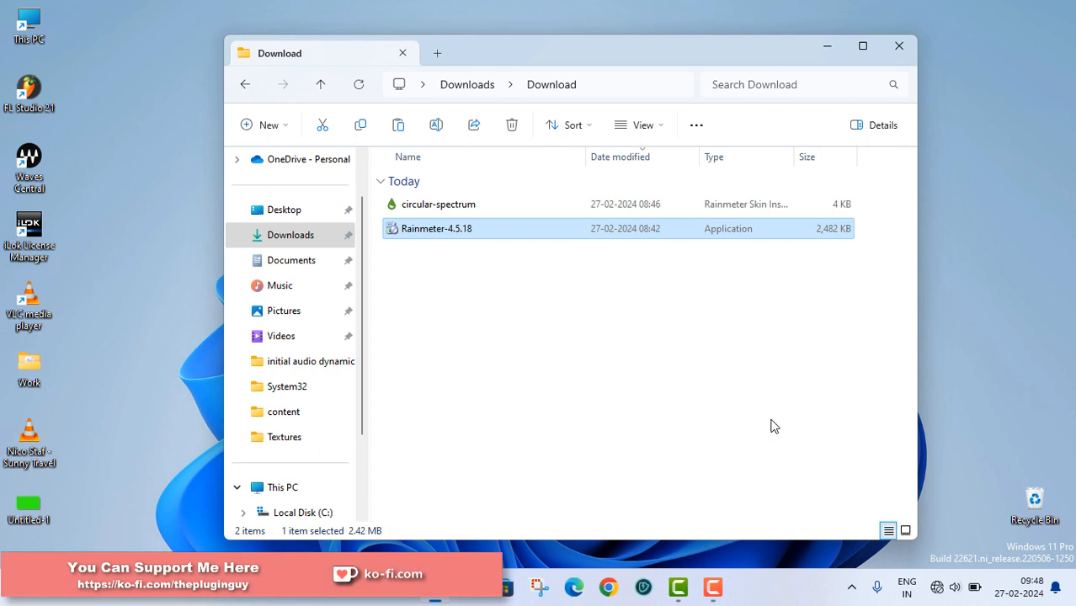
- Check the hidden tray icons for Rainmeter, and install the Spectrum skin from the circular-spectrum package with its included skins loaded
{"action": "left_click", "coordinate": [851, 587]}
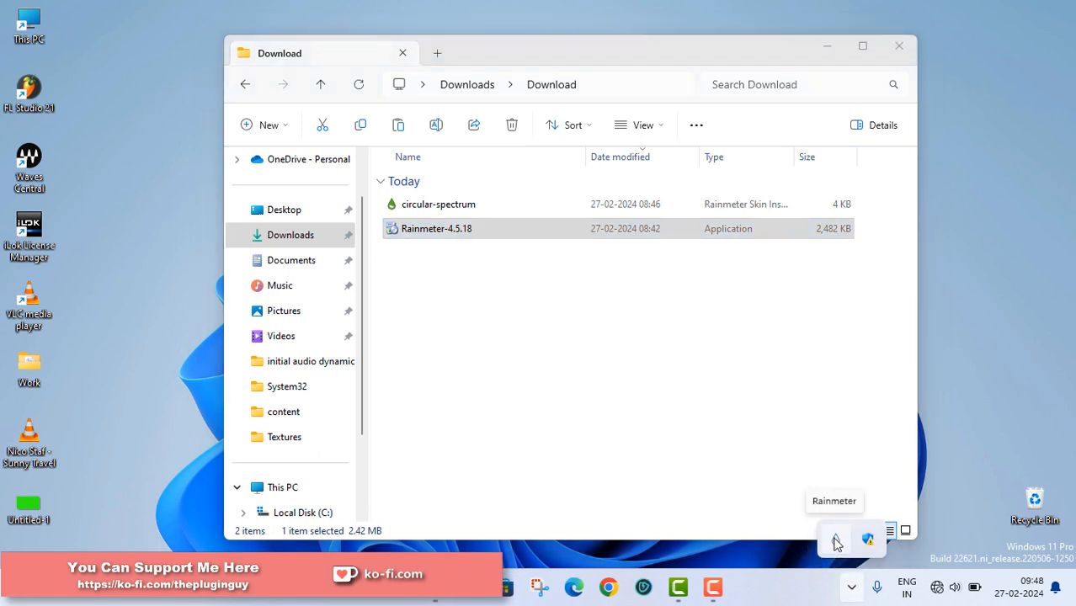
{"action": "left_click", "coordinate": [615, 63]}
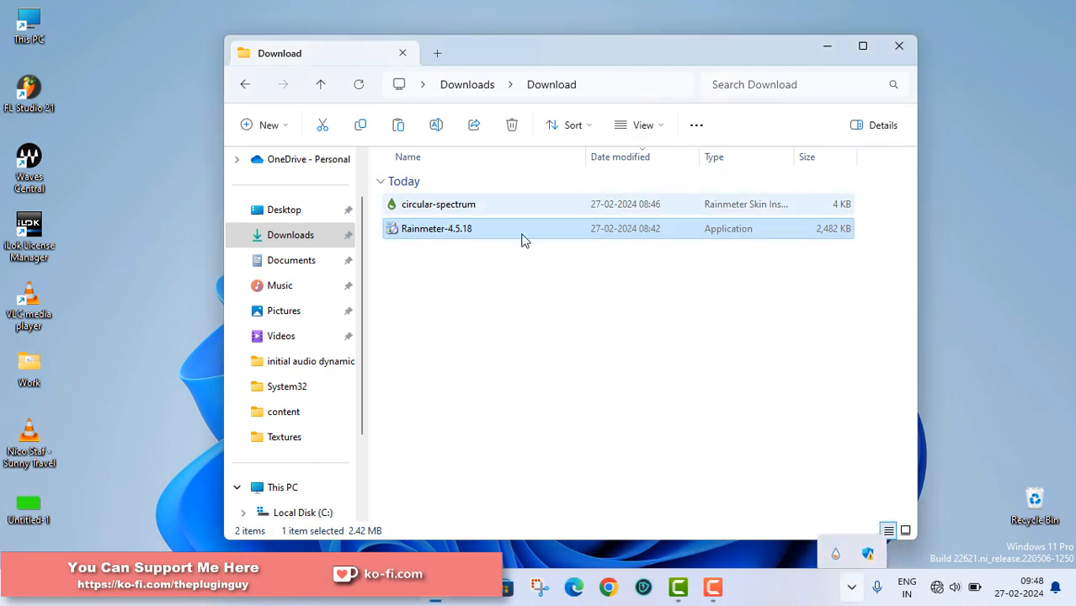
{"action": "left_click", "coordinate": [464, 208]}
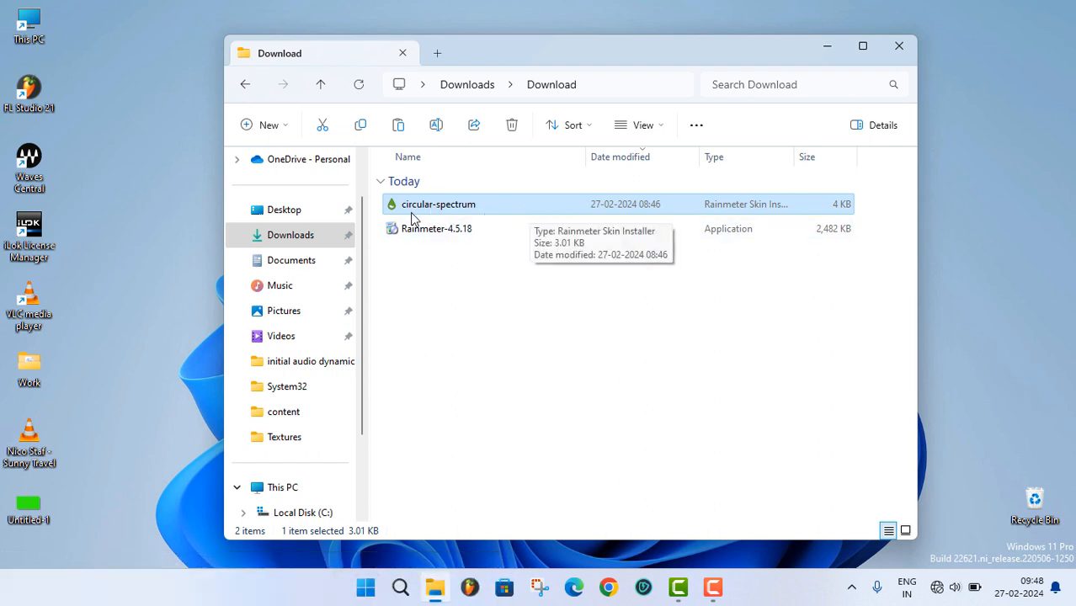
{"action": "double_click", "coordinate": [500, 208]}
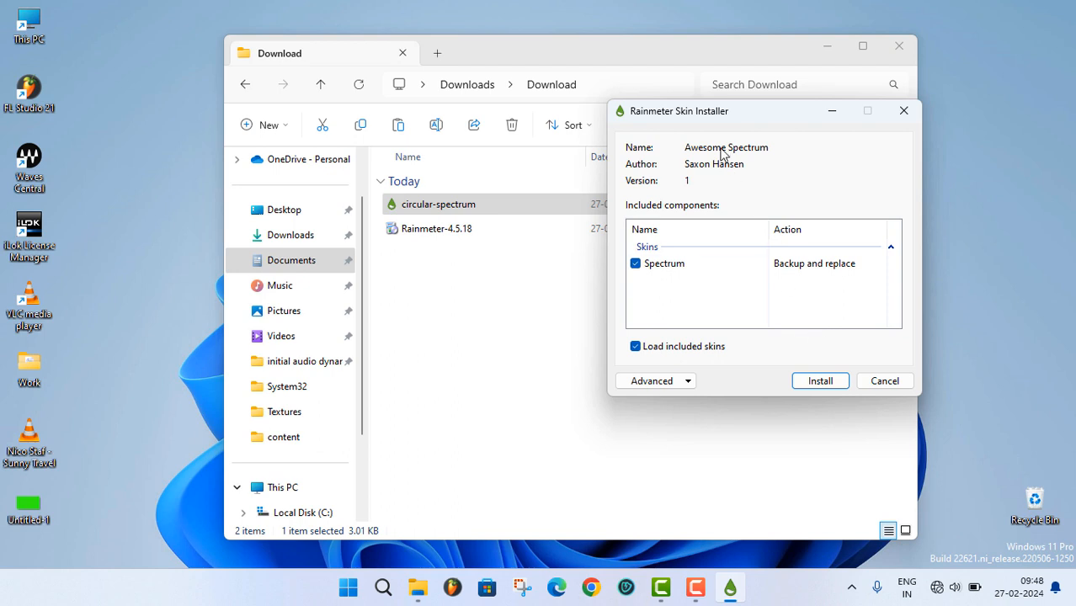
{"action": "left_click", "coordinate": [820, 380]}
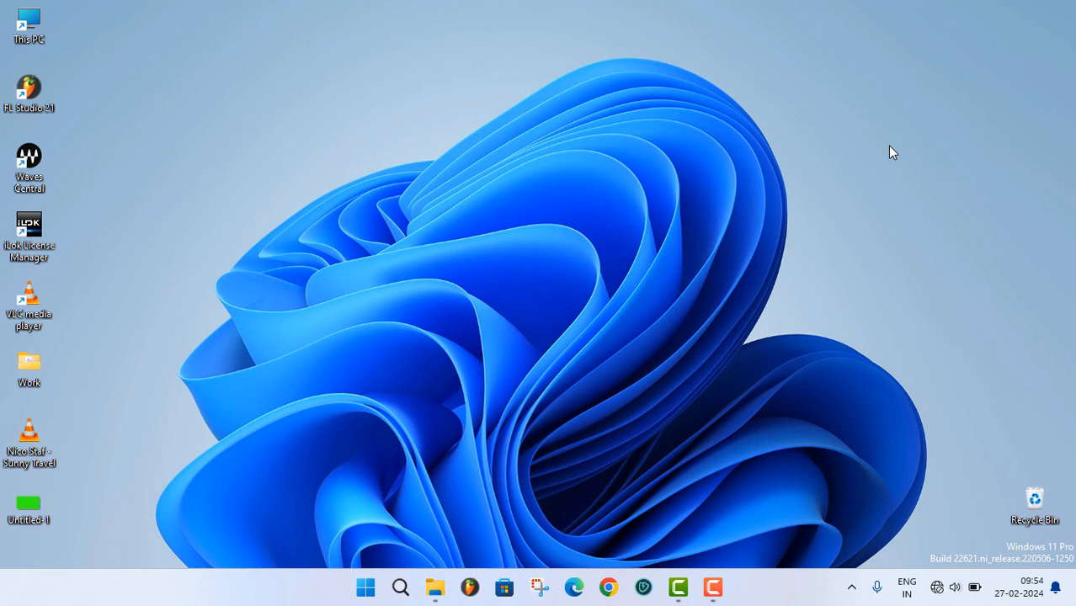
{"action": "right_click", "coordinate": [968, 43]}
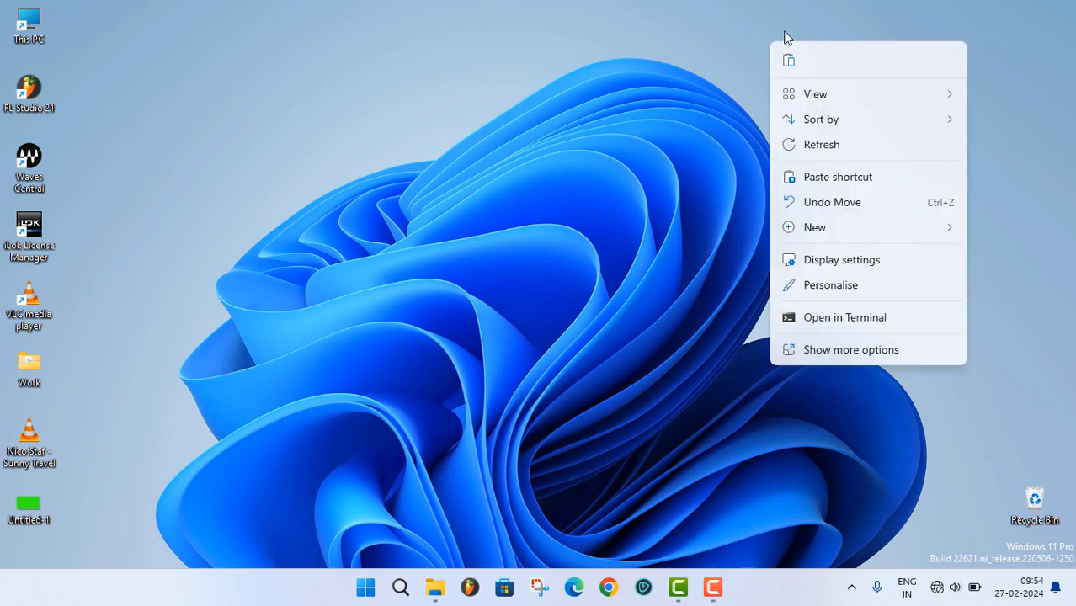
{"action": "left_click", "coordinate": [764, 22]}
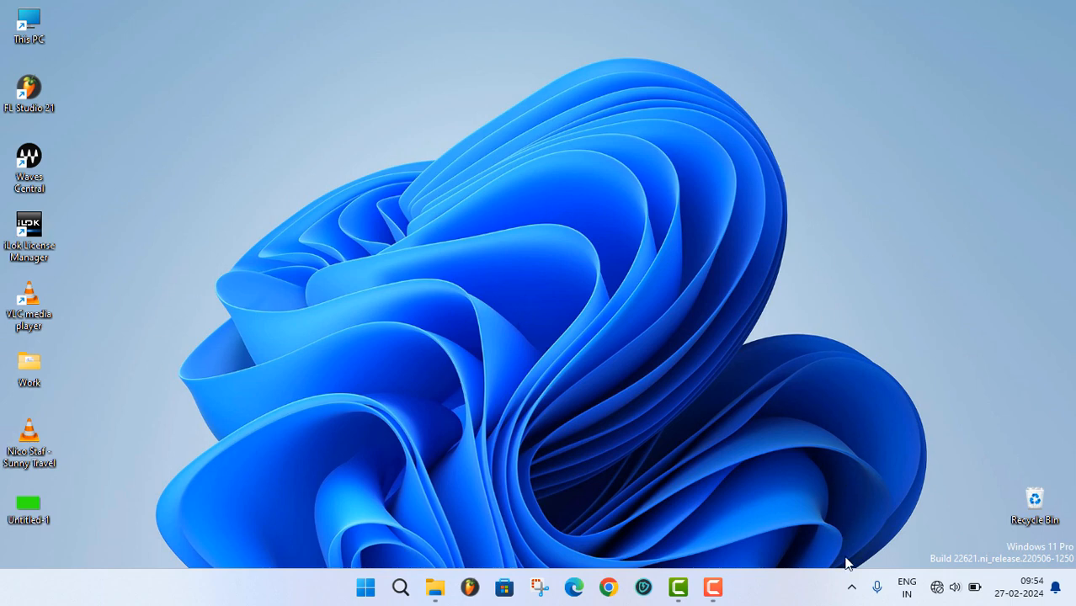
- Examine the AudioLevel.ini settings of the Spectrum skin in the Rainmeter manager, and close the manager
{"action": "left_click", "coordinate": [852, 587]}
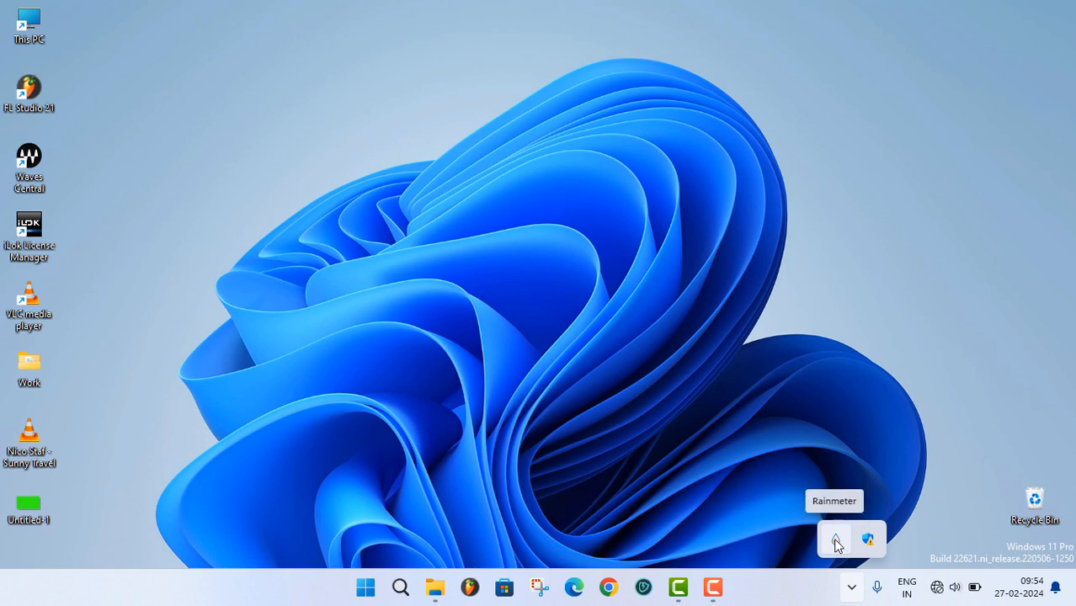
{"action": "left_click", "coordinate": [836, 542]}
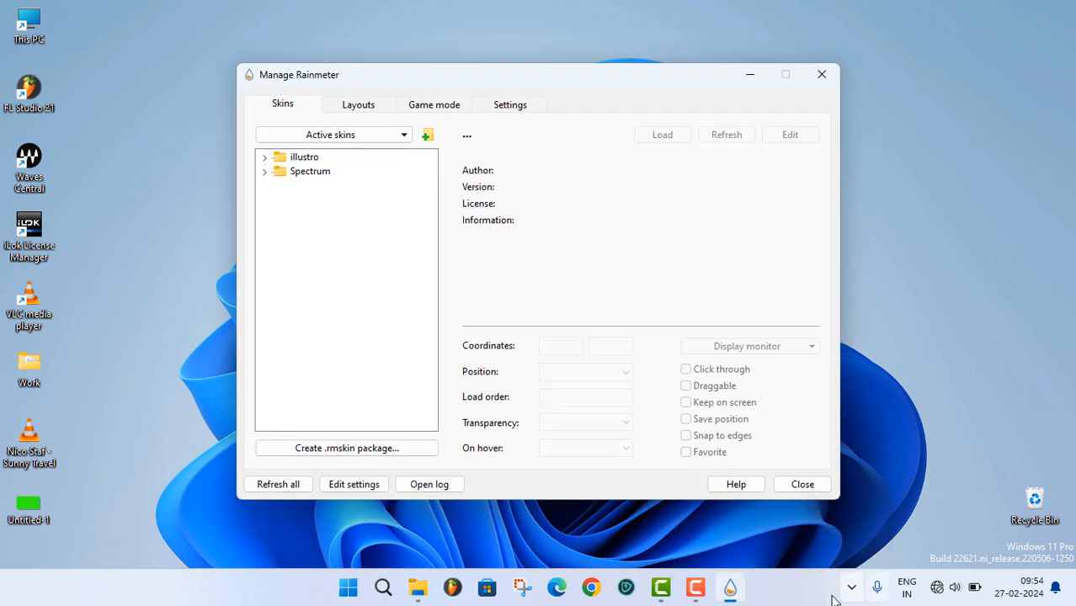
{"action": "left_click", "coordinate": [303, 173]}
{"action": "left_click", "coordinate": [264, 172]}
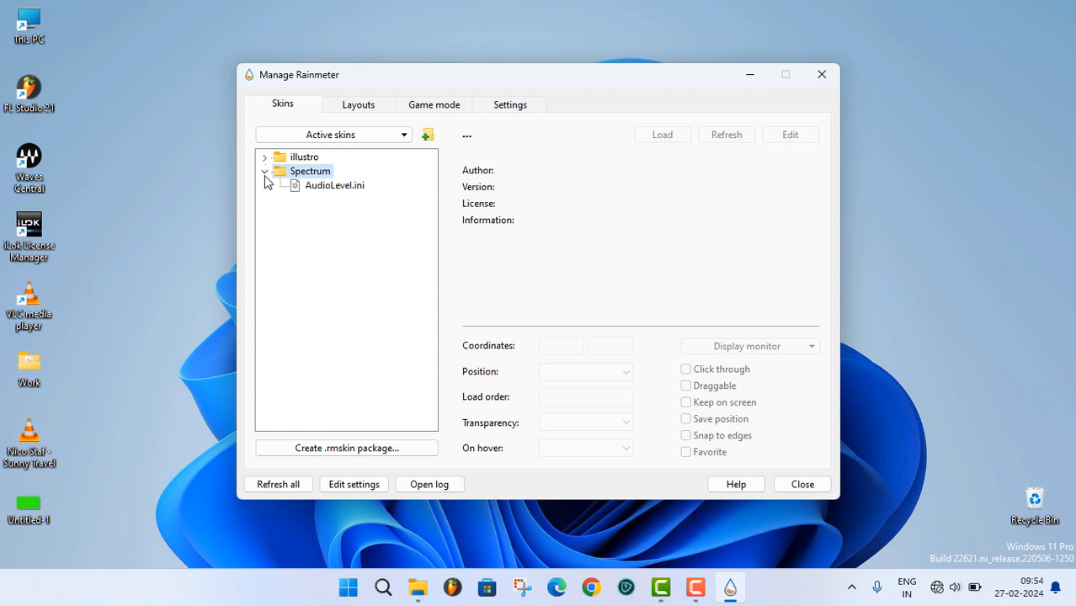
{"action": "left_click", "coordinate": [320, 185]}
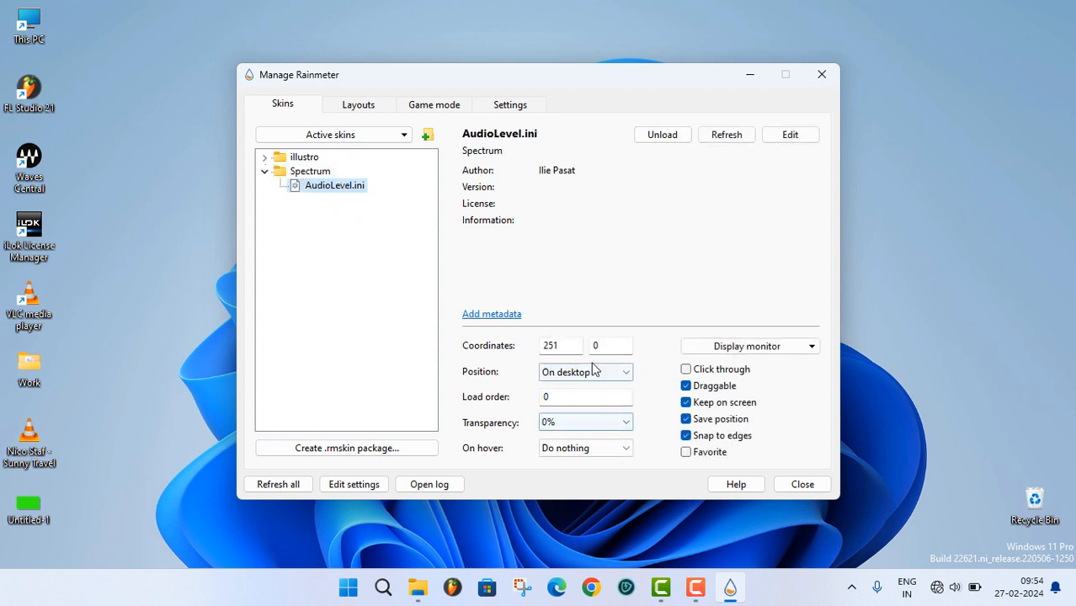
{"action": "left_click_drag", "start_coordinate": [601, 75], "coordinate": [785, 57]}
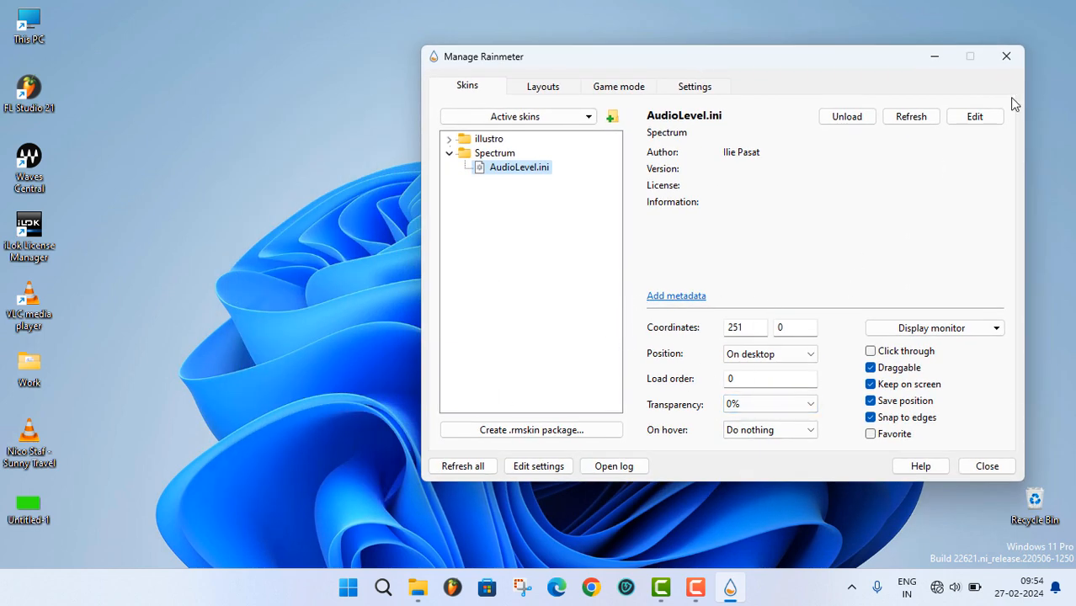
{"action": "left_click", "coordinate": [1008, 57]}
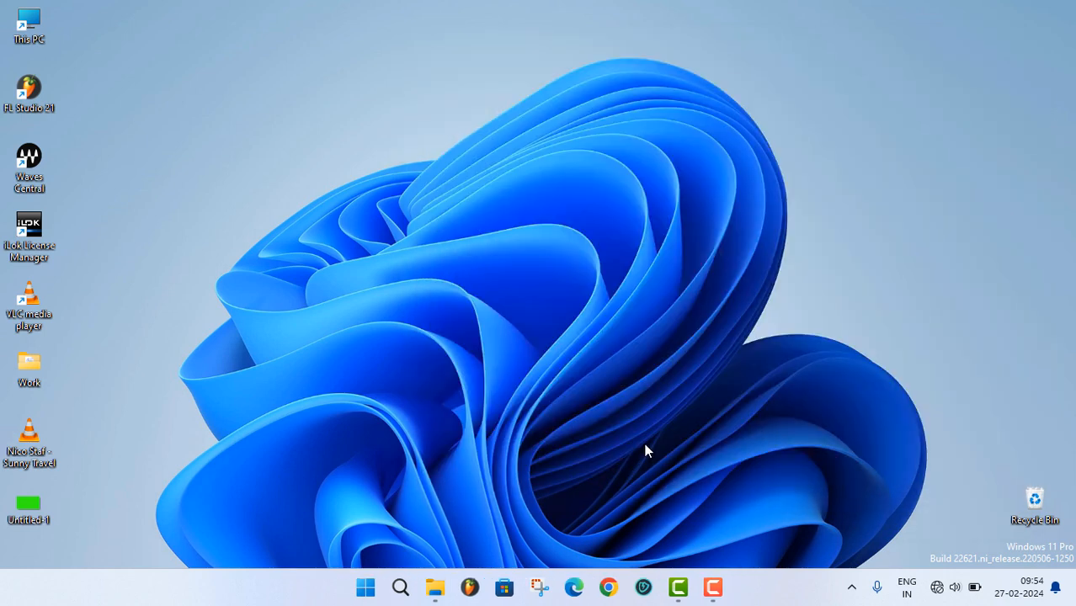
- Set the green Untitled-1 image on the desktop as the desktop background
{"action": "right_click", "coordinate": [28, 506]}
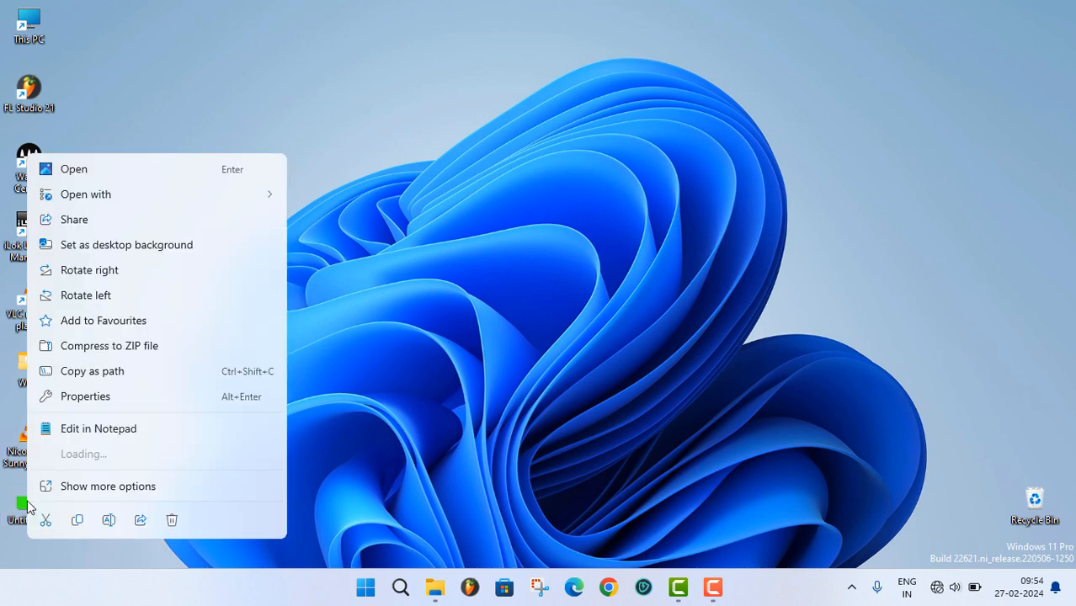
{"action": "left_click", "coordinate": [124, 250]}
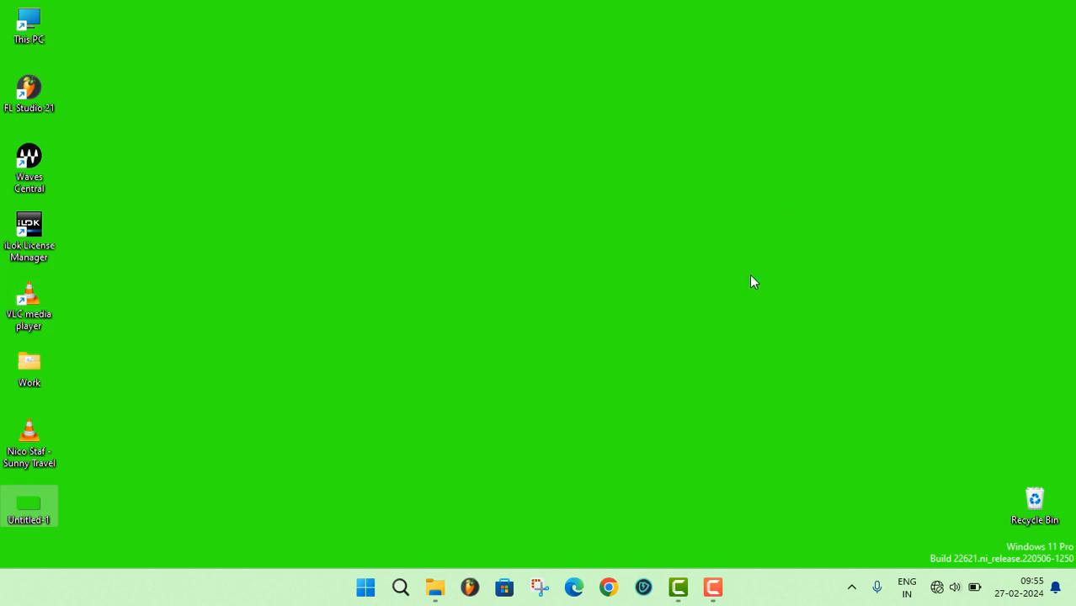
{"action": "left_click", "coordinate": [800, 64]}
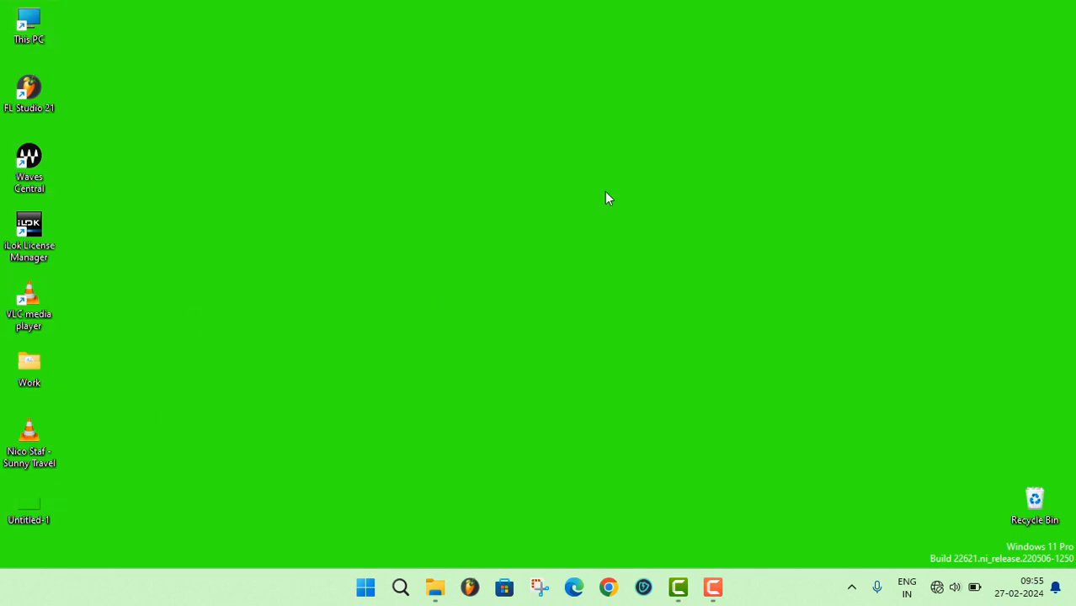
- Turn off Show desktop icons to clear every icon from the green desktop
{"action": "right_click", "coordinate": [601, 112]}
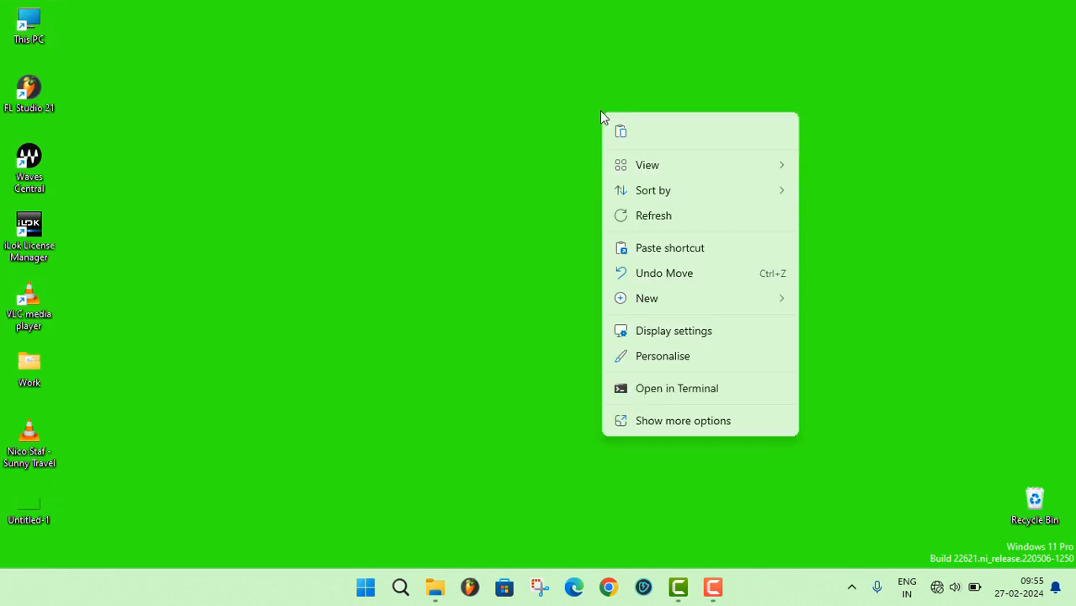
{"action": "left_click", "coordinate": [680, 424]}
{"action": "mouse_move", "coordinate": [670, 126]}
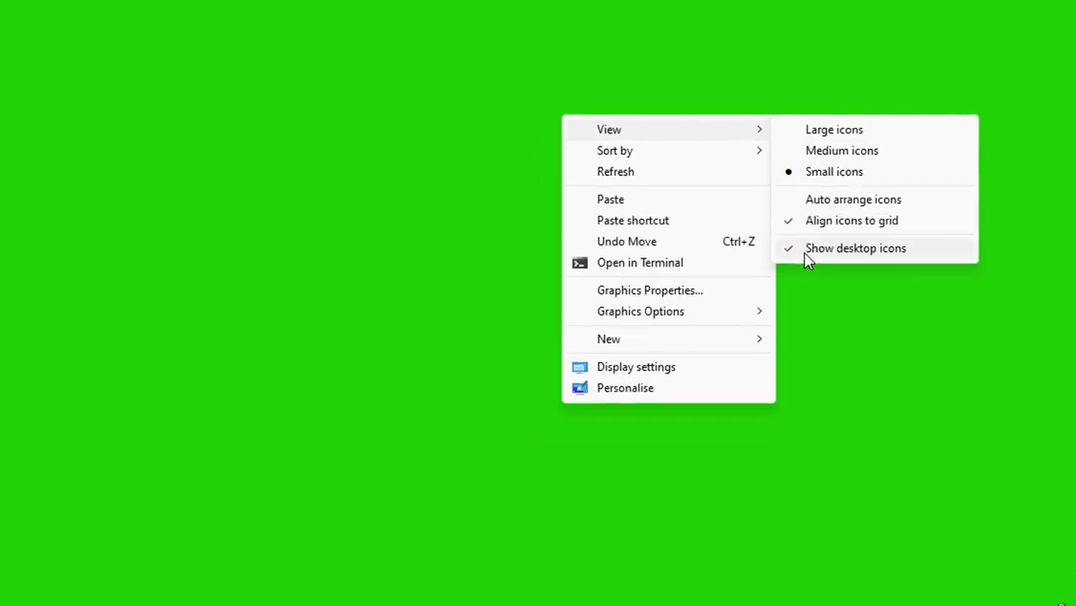
{"action": "left_click", "coordinate": [807, 252]}
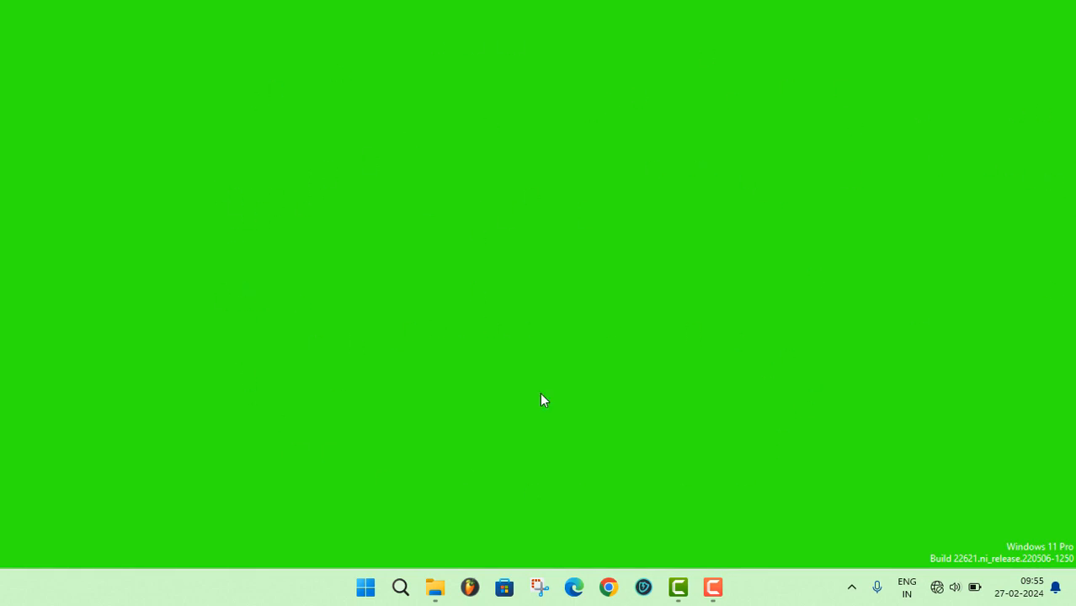
- Set the taskbar to hide automatically in the Taskbar behaviours settings, and minimize the Settings window
{"action": "right_click", "coordinate": [790, 600]}
{"action": "left_click", "coordinate": [822, 554]}
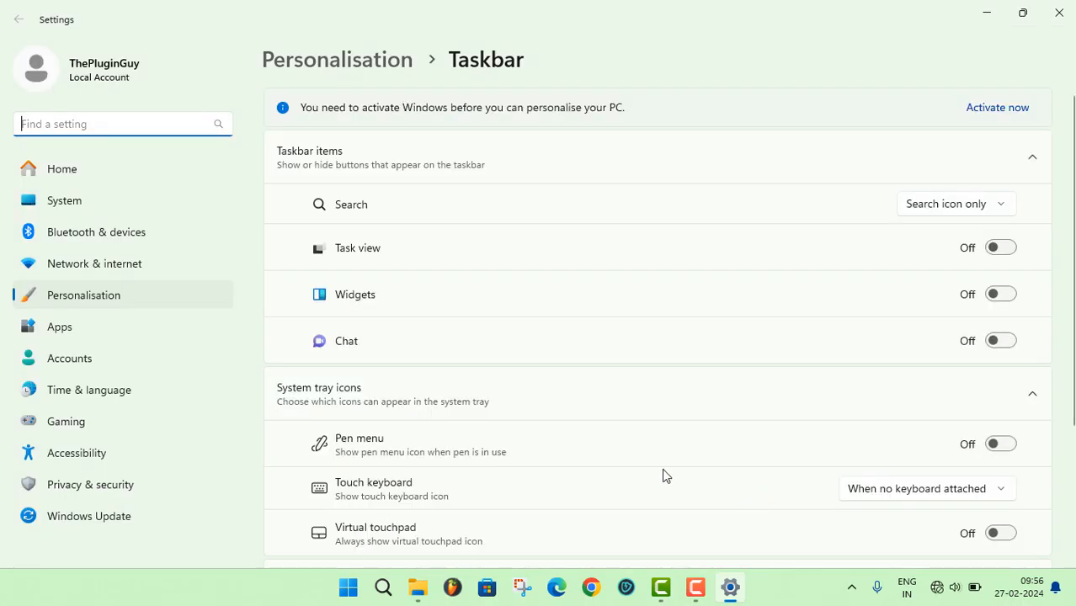
{"action": "scroll", "coordinate": [662, 476], "scroll_direction": "down", "scroll_amount": 3}
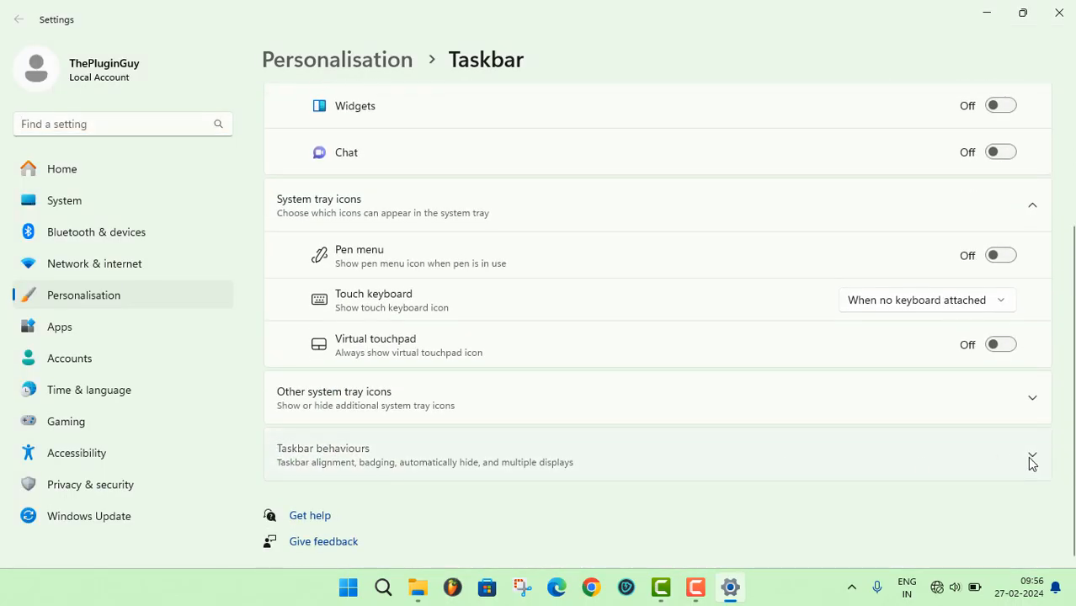
{"action": "left_click", "coordinate": [826, 459]}
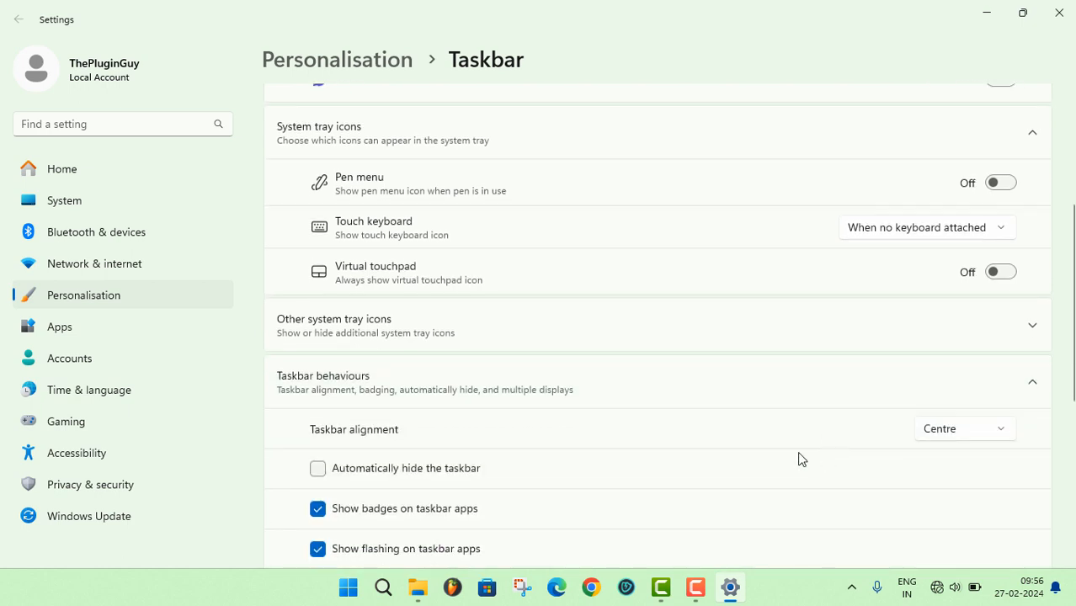
{"action": "left_click", "coordinate": [318, 477]}
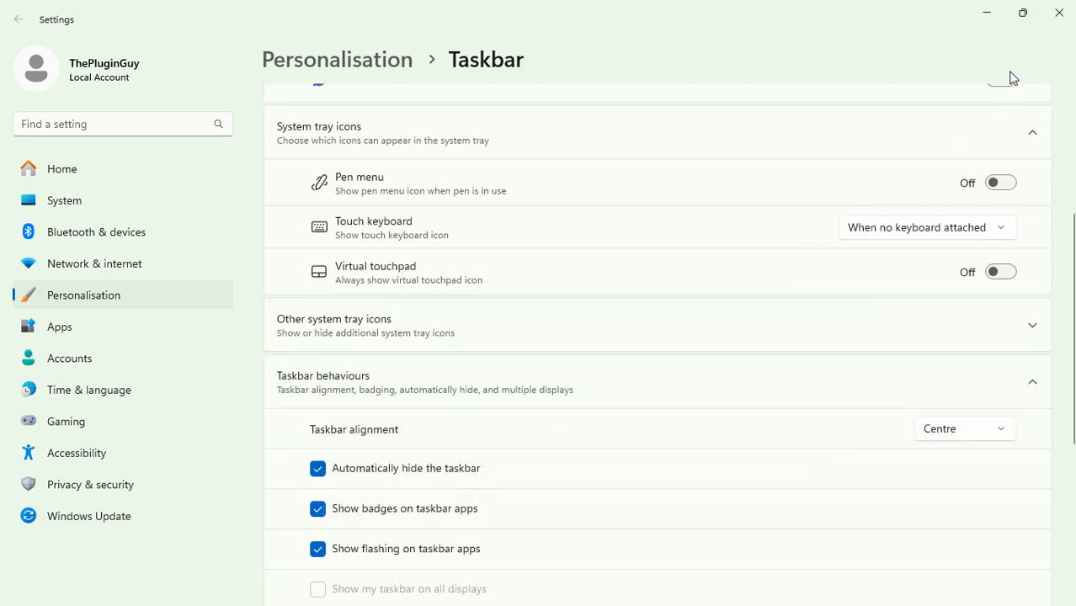
{"action": "left_click", "coordinate": [987, 15]}
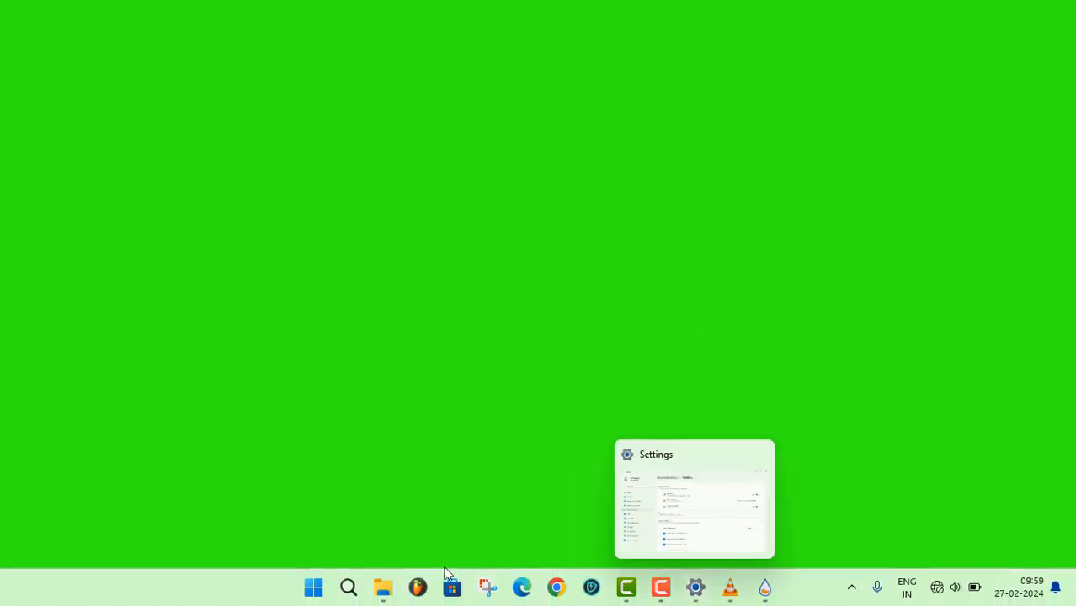
- Switch to VLC media player and play the Sunny Travel track, pausing and resuming it once to test the spectrum
{"action": "left_click", "coordinate": [730, 587]}
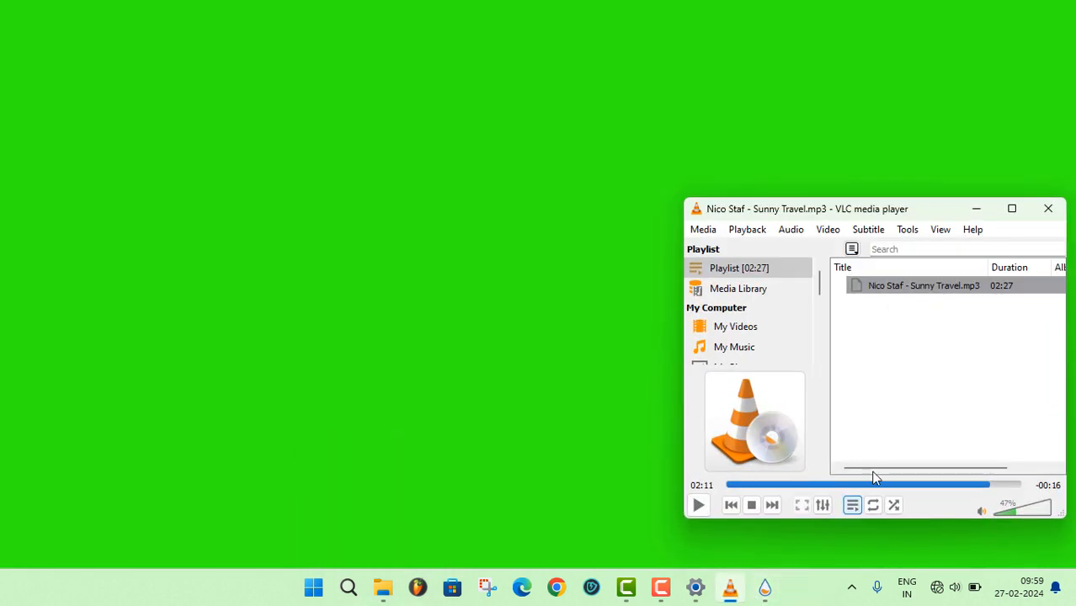
{"action": "left_click", "coordinate": [698, 511]}
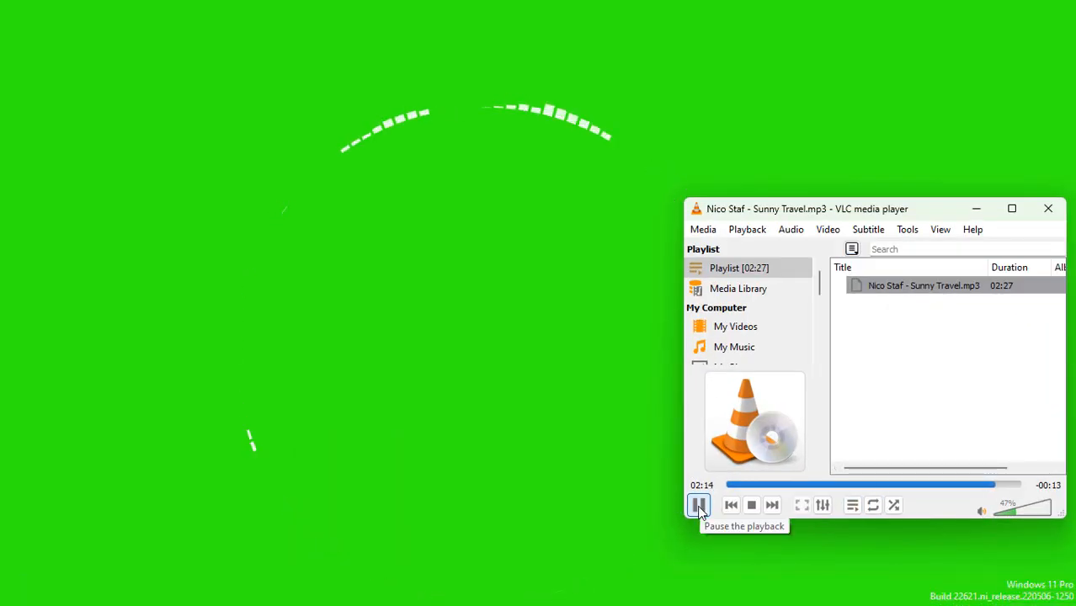
{"action": "left_click", "coordinate": [699, 507]}
{"action": "left_click", "coordinate": [698, 506]}
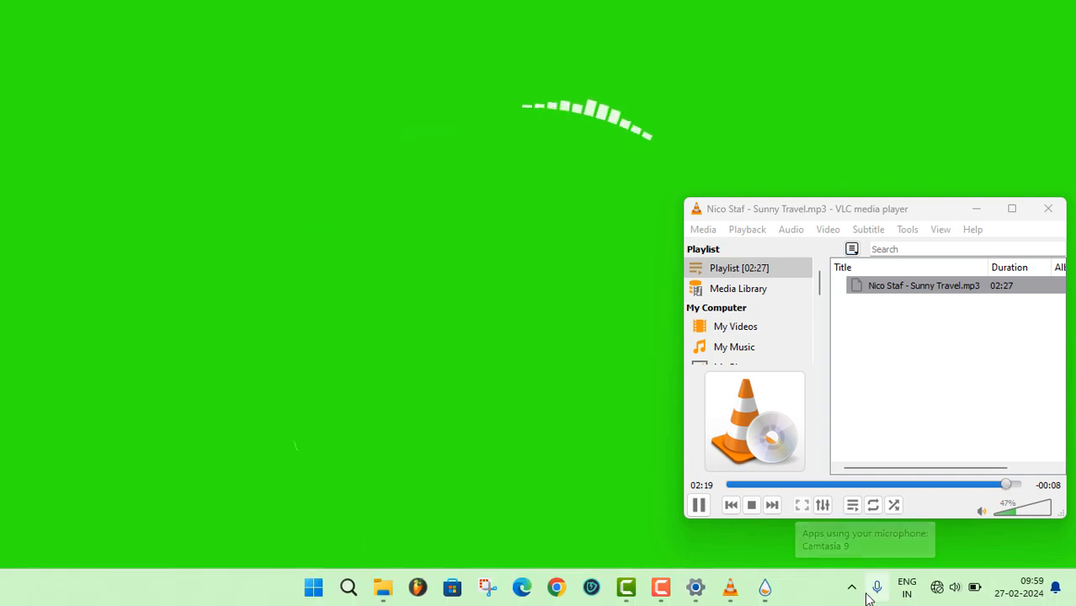
- Reopen the Rainmeter manager from the hidden tray icons and turn off Keep on screen for the AudioLevel.ini skin
{"action": "left_click", "coordinate": [851, 588]}
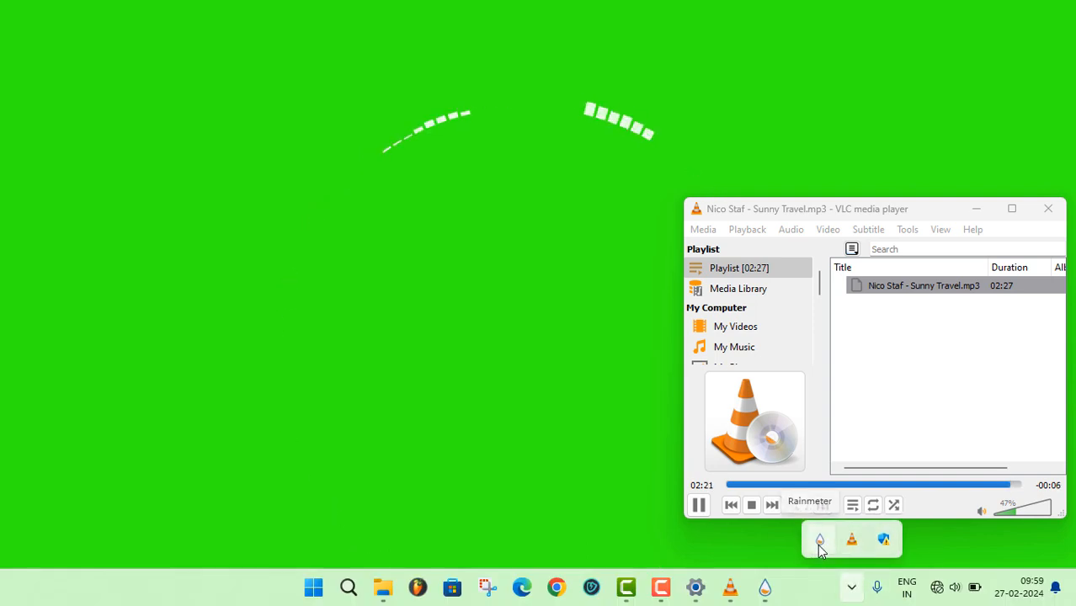
{"action": "left_click", "coordinate": [819, 540]}
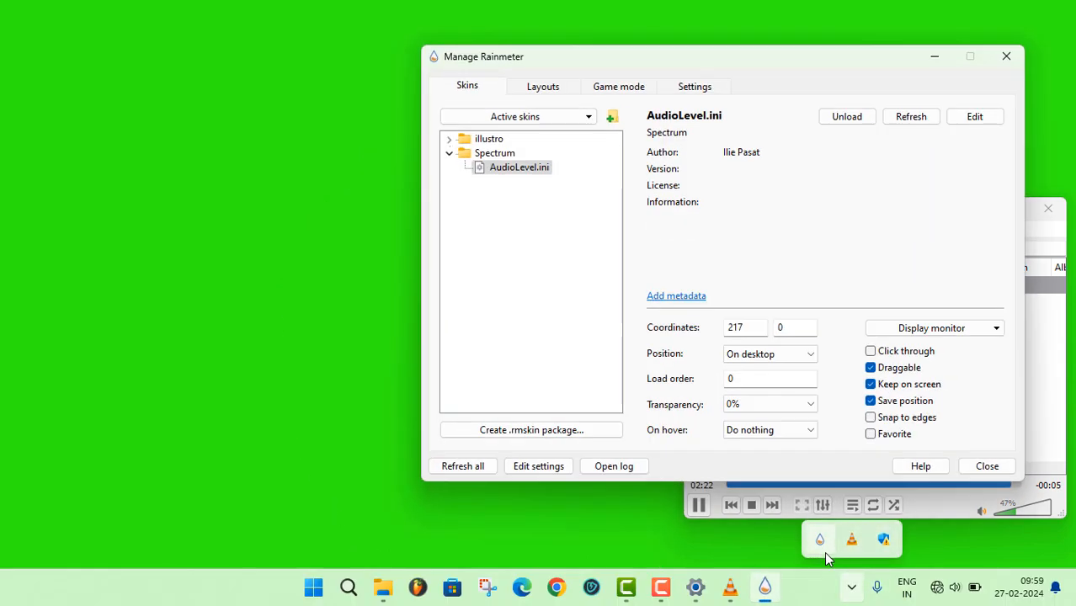
{"action": "left_click", "coordinate": [872, 385]}
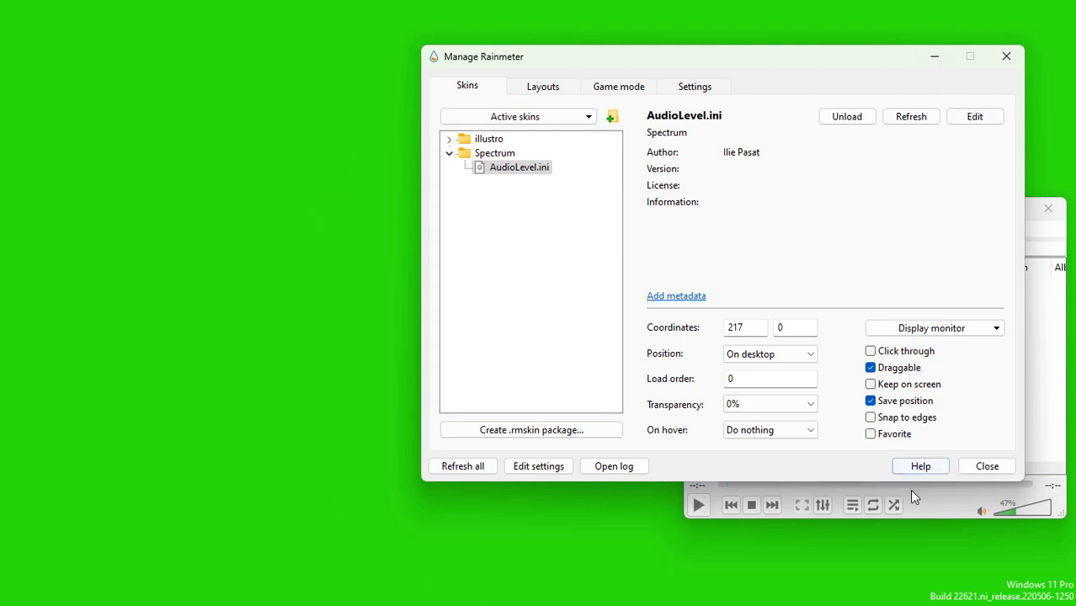
- Clear the open windows from the desktop, bring VLC media player back and move its window higher on the screen
{"action": "key", "text": "super+d"}
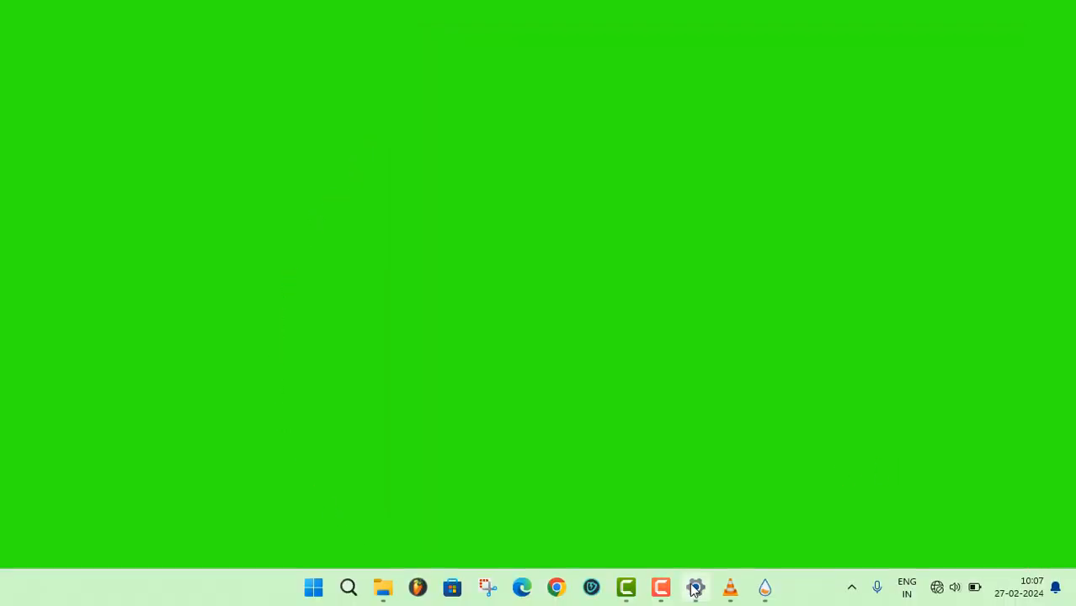
{"action": "left_click", "coordinate": [735, 591]}
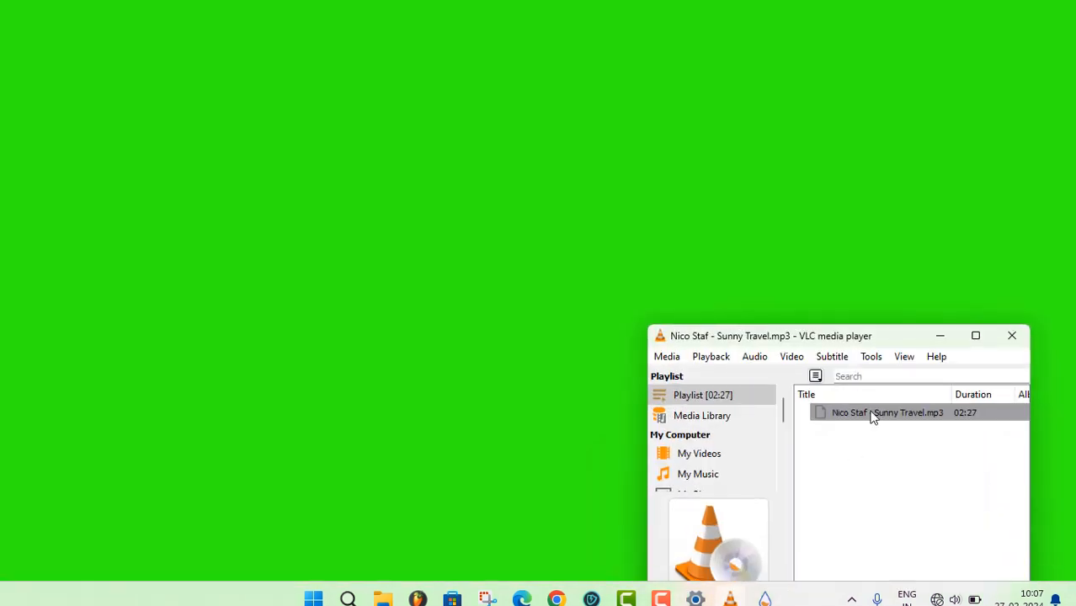
{"action": "left_click_drag", "start_coordinate": [884, 341], "coordinate": [891, 148]}
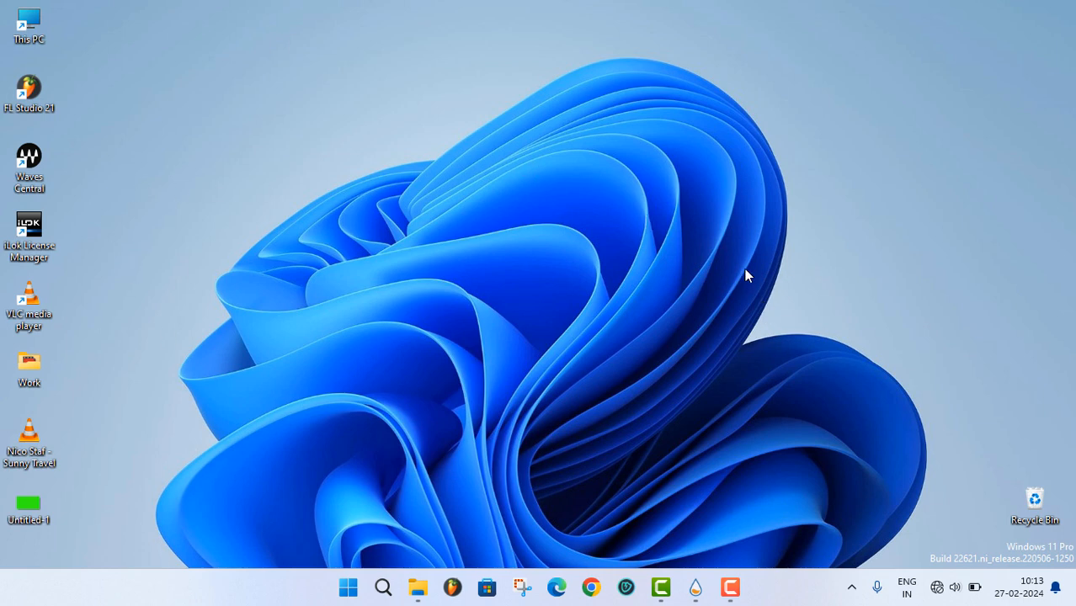
- Switch to Camtasia and locate the Rec 02-27-24 recording in the Camtasia Studio folder under Documents, closing the folder window when done
{"action": "left_click", "coordinate": [664, 594]}
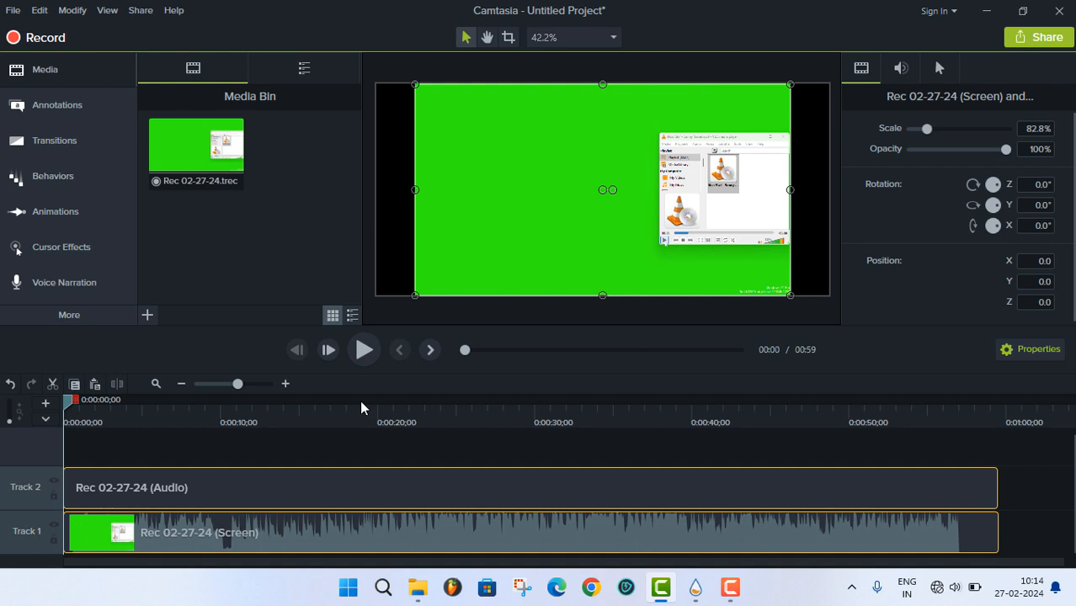
{"action": "right_click", "coordinate": [415, 590]}
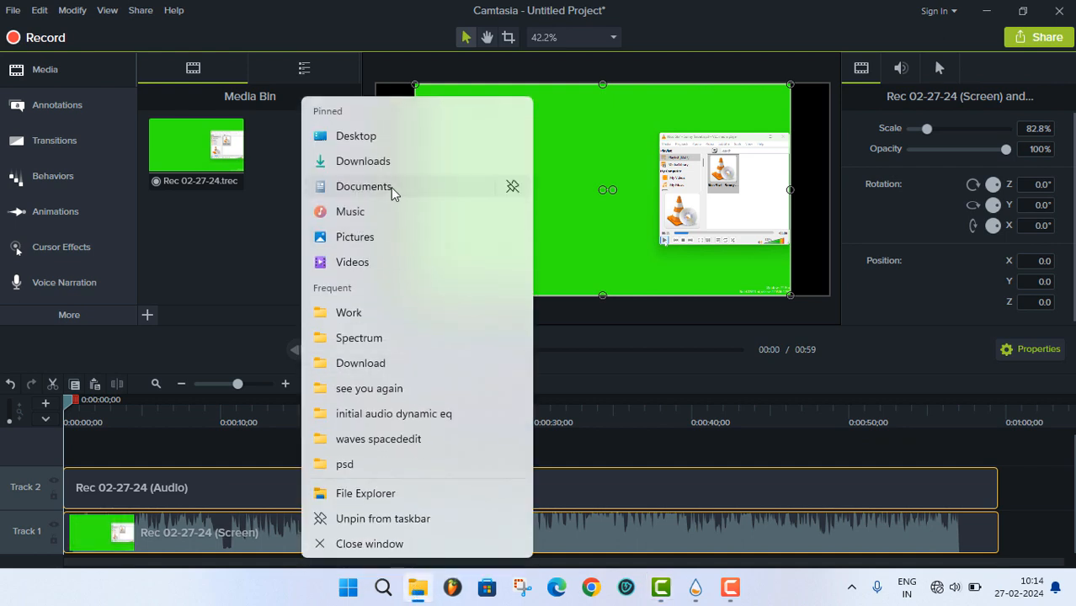
{"action": "left_click", "coordinate": [440, 270]}
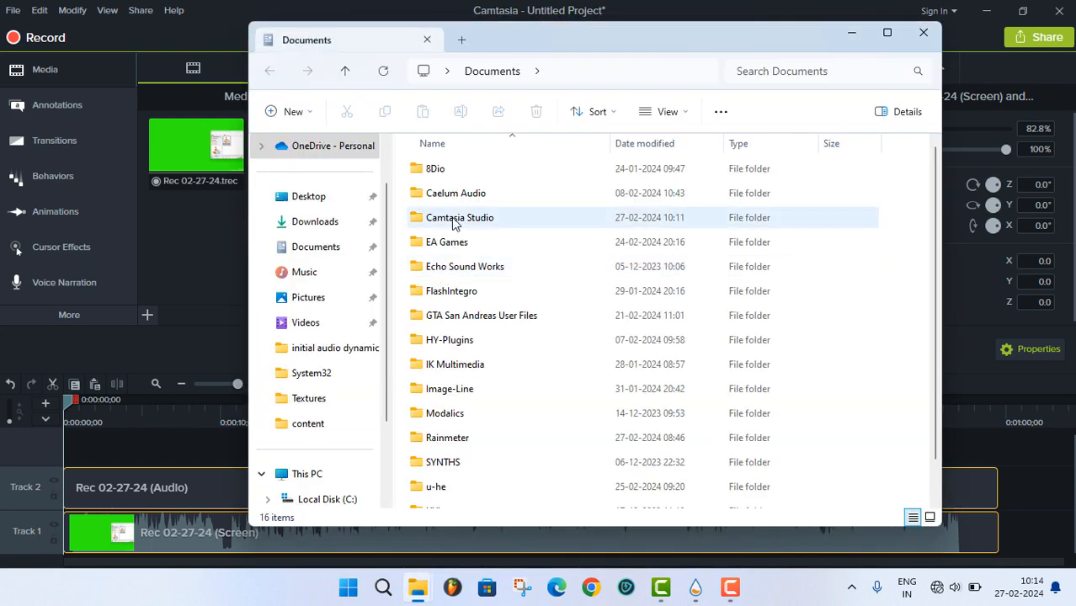
{"action": "left_click", "coordinate": [453, 221]}
{"action": "double_click", "coordinate": [454, 219]}
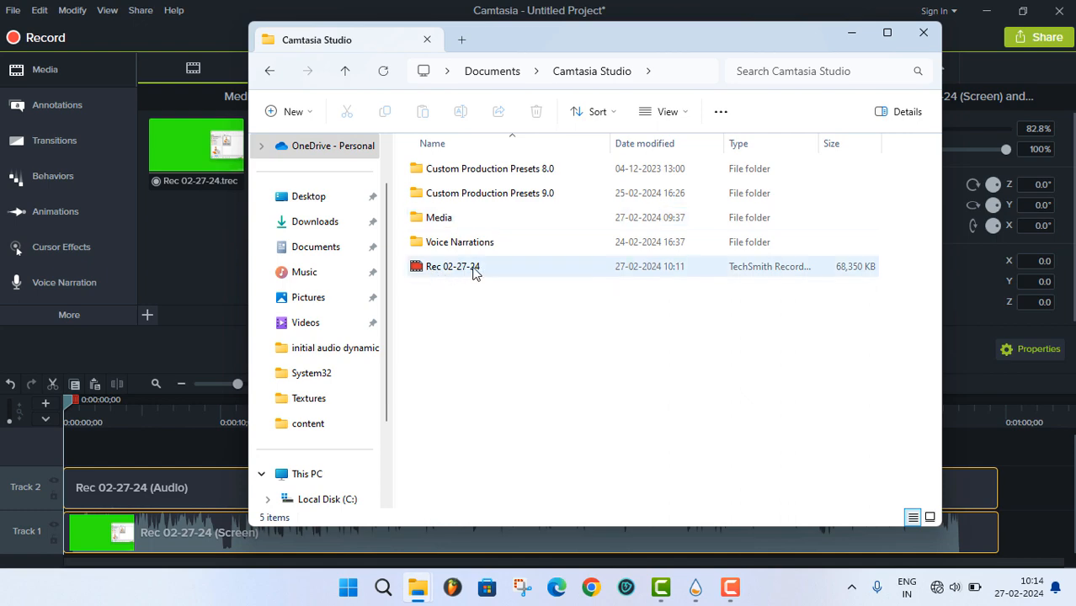
{"action": "left_click", "coordinate": [522, 268]}
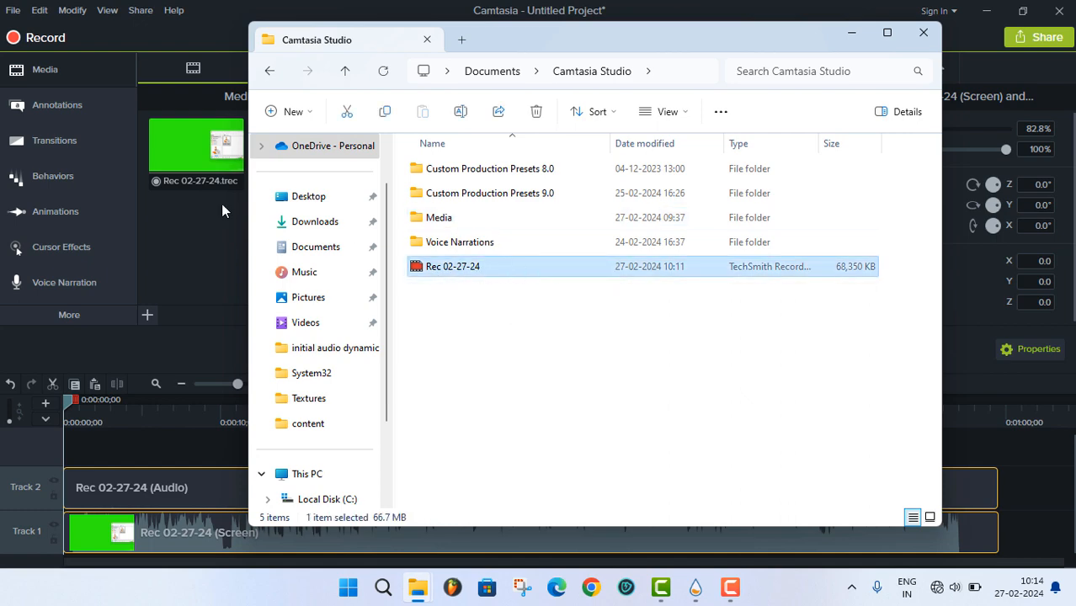
{"action": "left_click", "coordinate": [922, 34]}
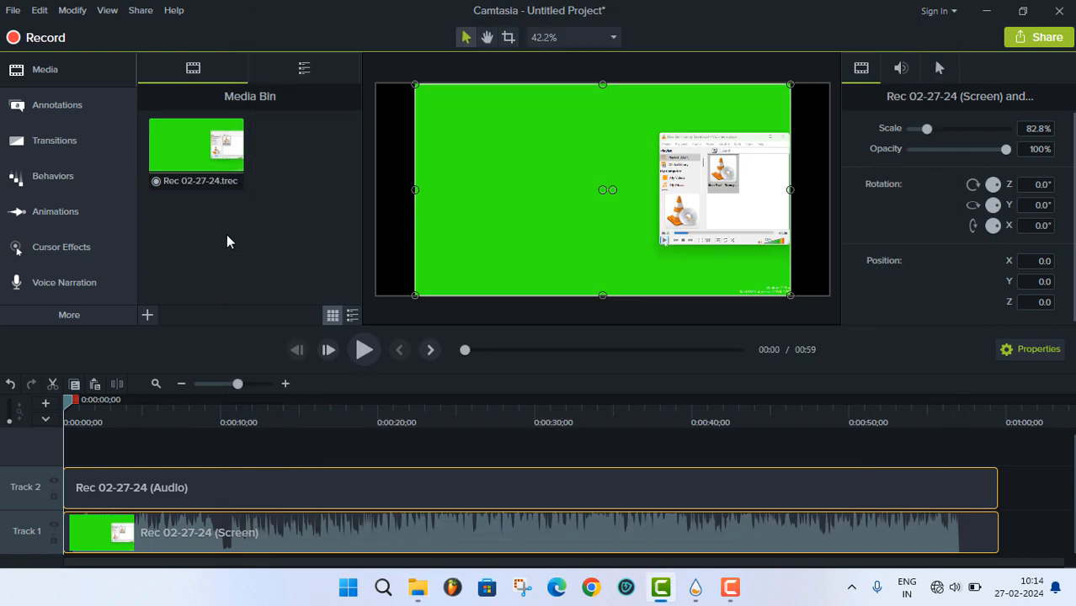
- Import the Sunny Travel audio file from the desktop into Camtasia's Media Bin
{"action": "left_click", "coordinate": [413, 534]}
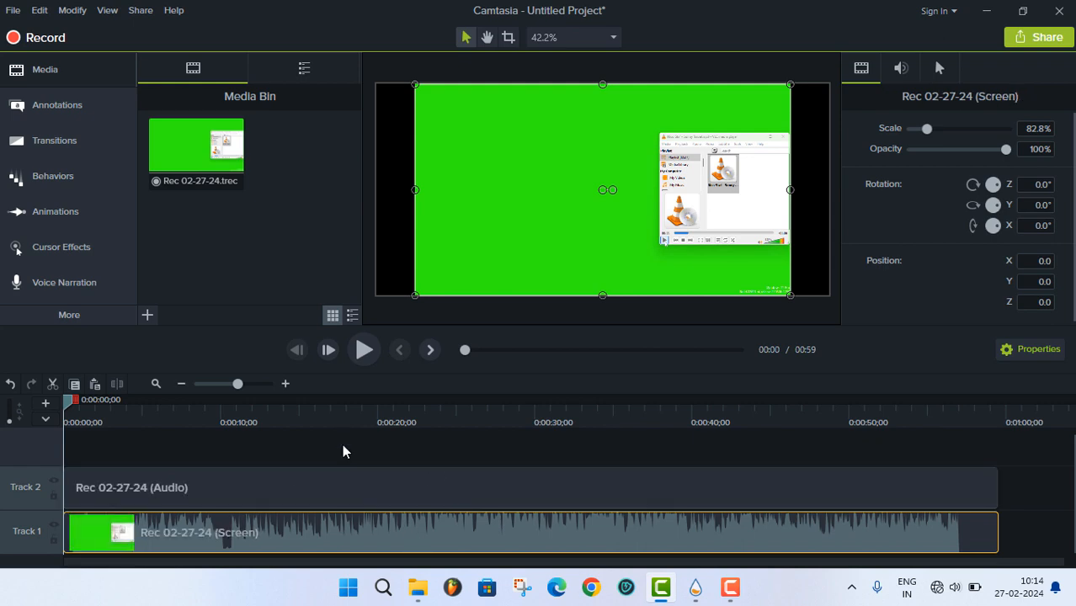
{"action": "left_click", "coordinate": [985, 15]}
{"action": "left_click_drag", "start_coordinate": [25, 457], "coordinate": [290, 260]}
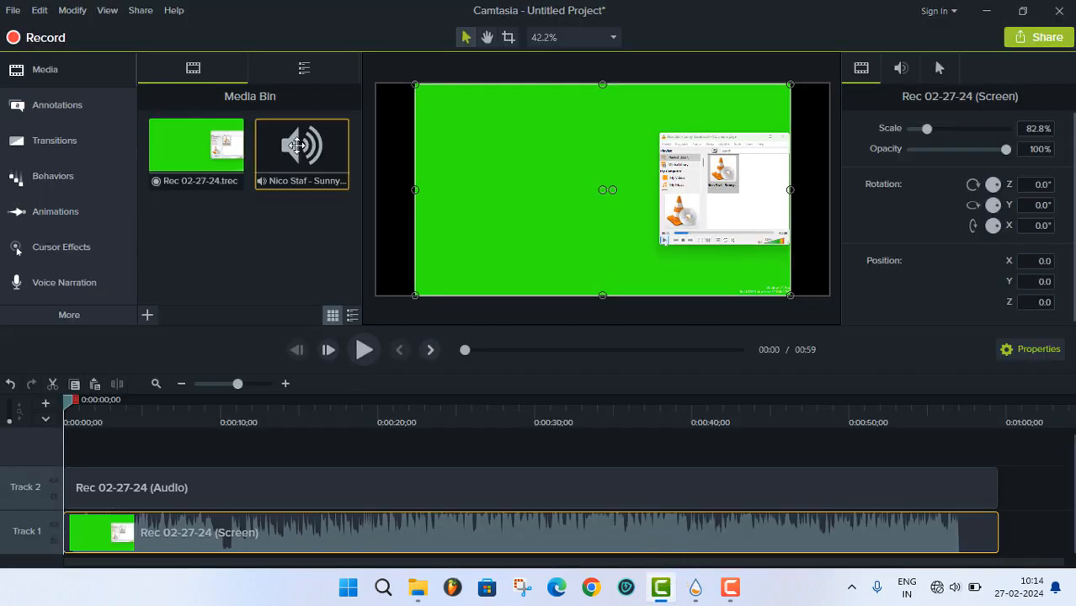
- Separate the audio and video of the Rec 02-27-24 (Screen) clip on Track 1
{"action": "left_click", "coordinate": [420, 465]}
{"action": "left_click", "coordinate": [415, 539]}
{"action": "right_click", "coordinate": [416, 539]}
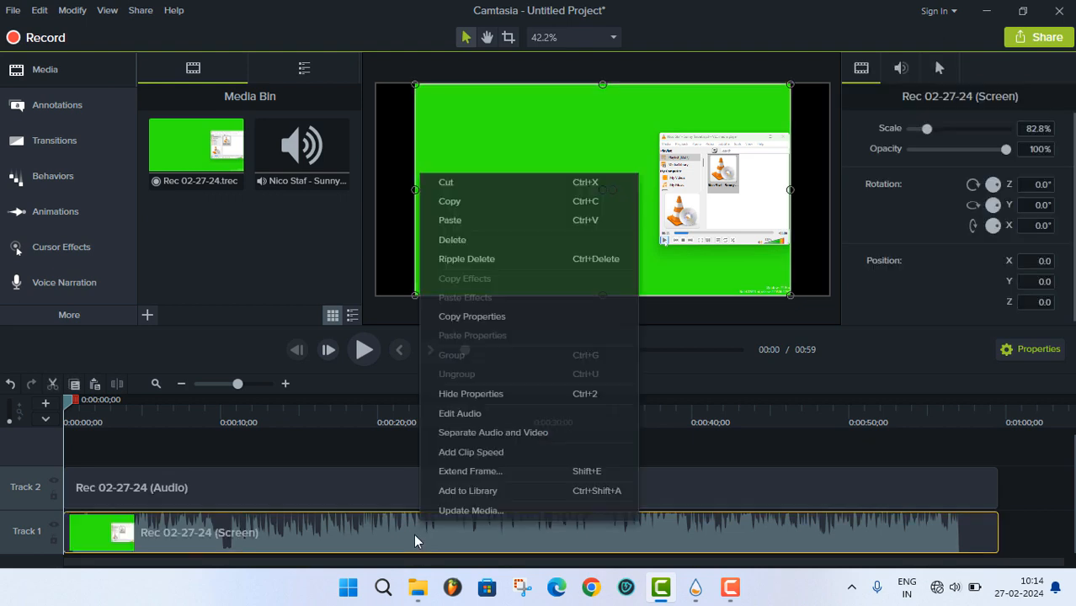
{"action": "left_click", "coordinate": [477, 436]}
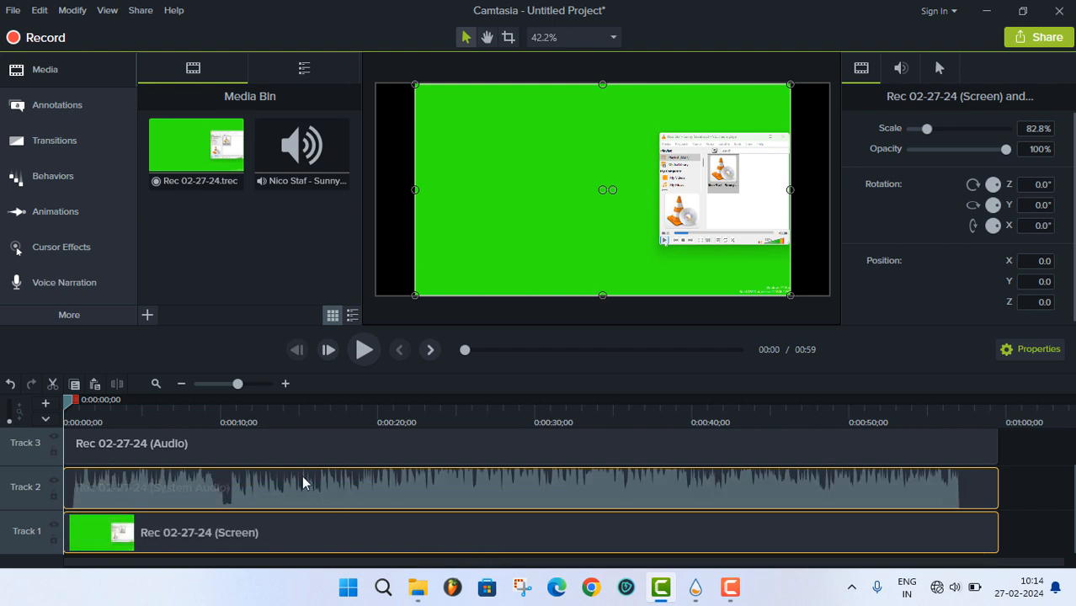
- Play the recording to find where the clean spectrum starts, and ripple delete about the first 11 seconds from all tracks
{"action": "left_click_drag", "start_coordinate": [67, 408], "coordinate": [71, 463]}
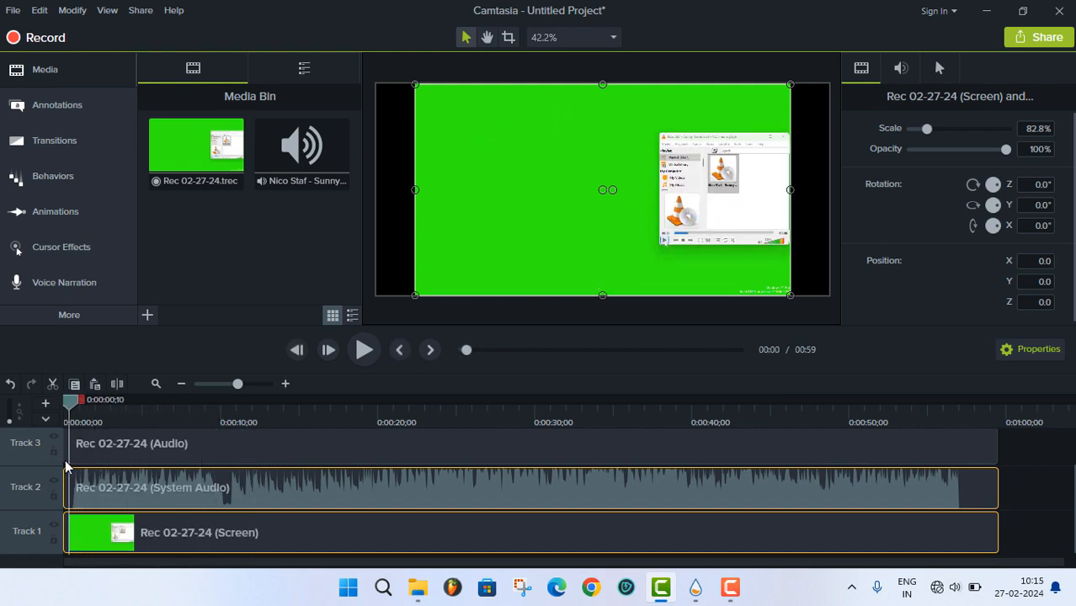
{"action": "left_click", "coordinate": [364, 352]}
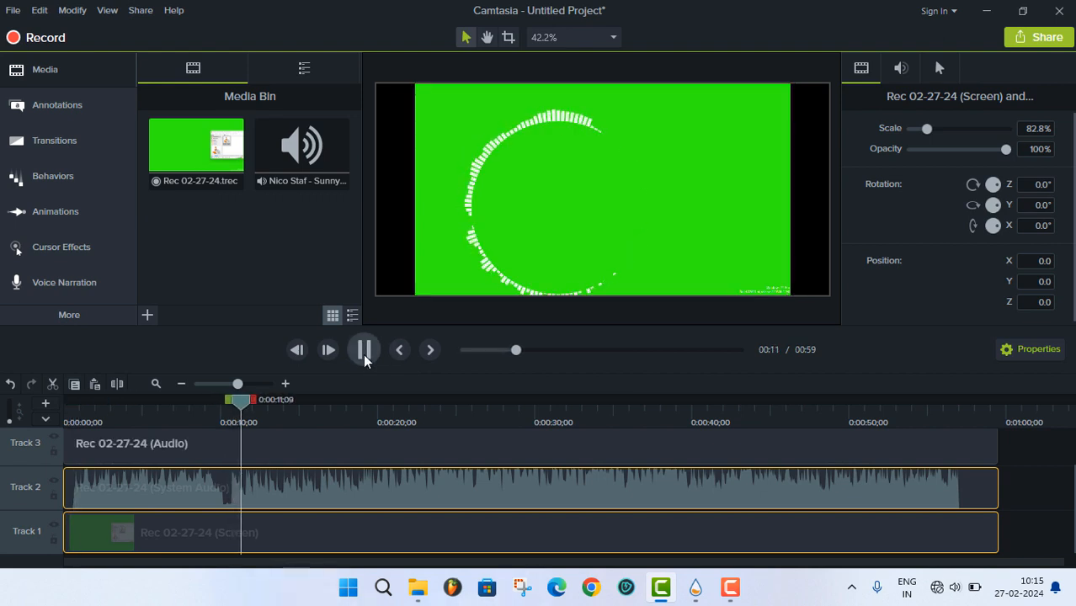
{"action": "left_click_drag", "start_coordinate": [252, 400], "coordinate": [66, 404]}
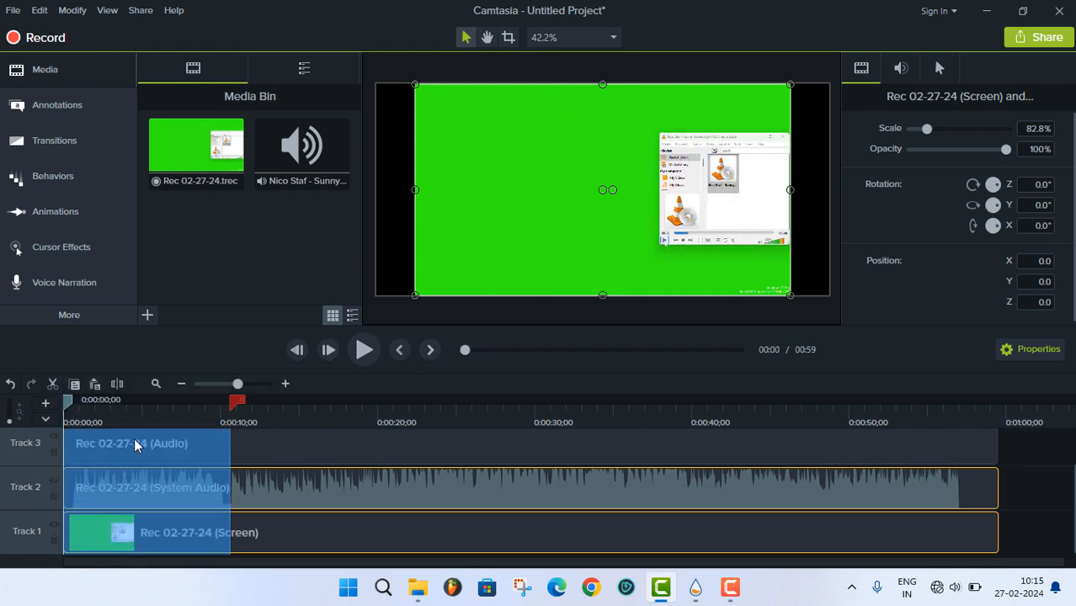
{"action": "left_click", "coordinate": [145, 438]}
{"action": "right_click", "coordinate": [145, 437]}
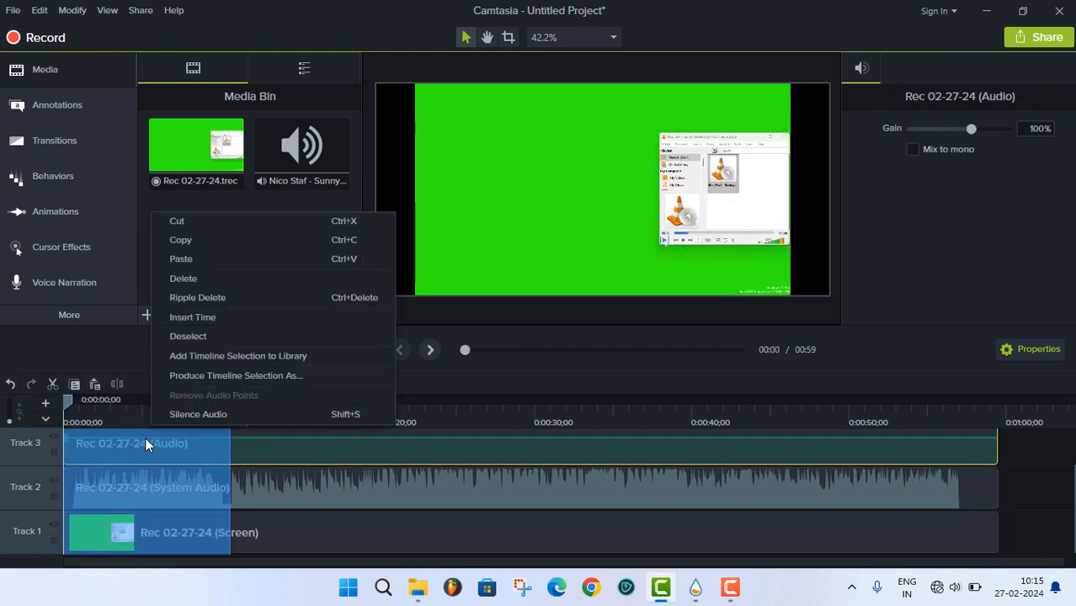
{"action": "left_click", "coordinate": [214, 296]}
- Cut the Rec 02-27-24 (Audio) clip from Track 3
{"action": "left_click", "coordinate": [796, 484]}
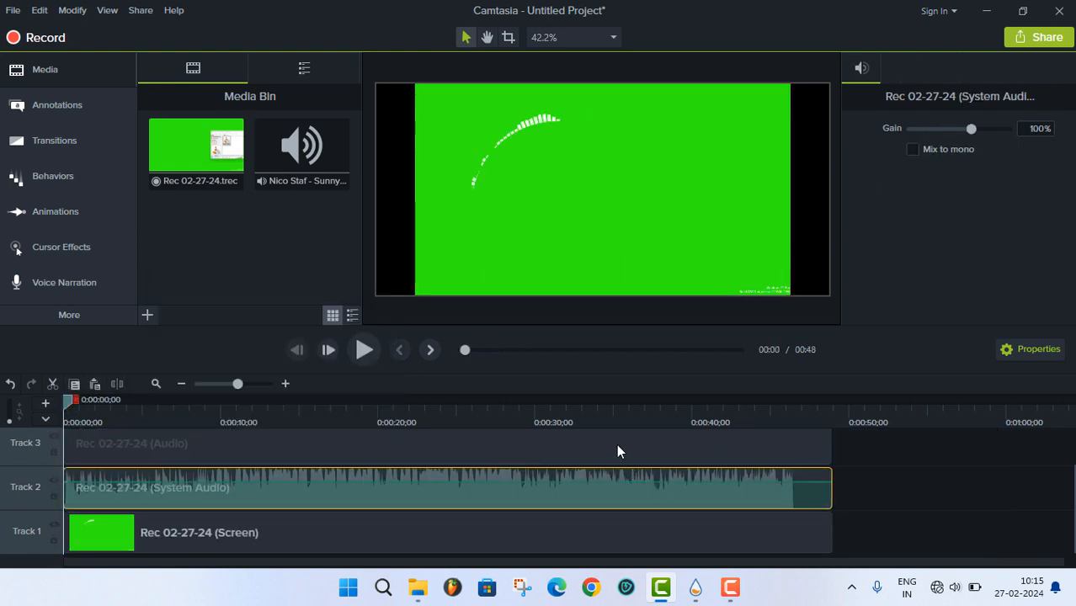
{"action": "left_click", "coordinate": [617, 444]}
{"action": "right_click", "coordinate": [617, 444]}
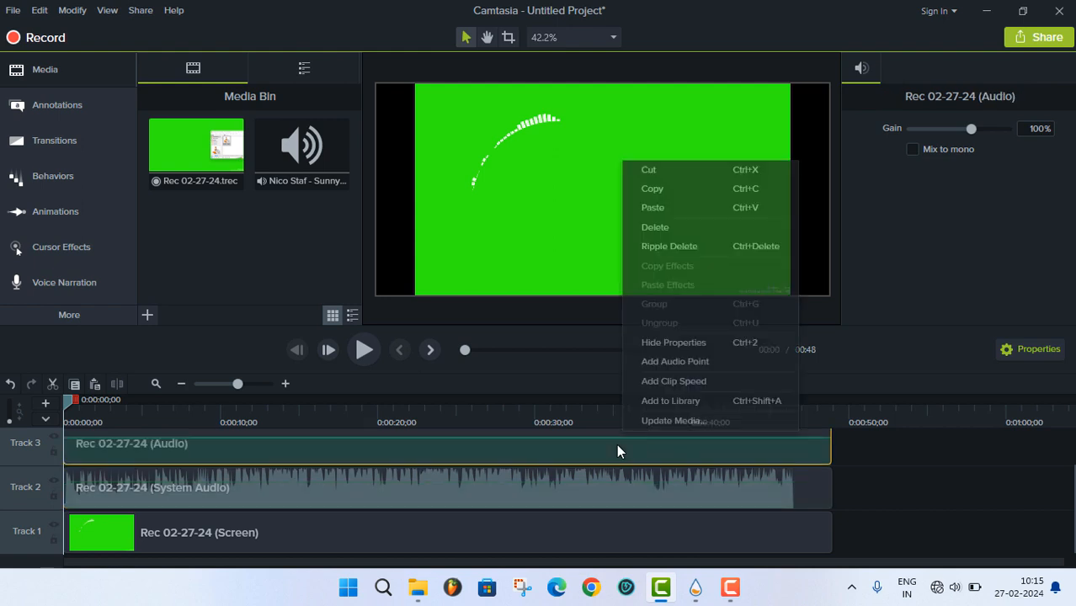
{"action": "left_click", "coordinate": [665, 173]}
- Move the System Audio clip from Track 2 up to Track 3, and return the playhead to the timeline start
{"action": "left_click_drag", "start_coordinate": [477, 475], "coordinate": [475, 442]}
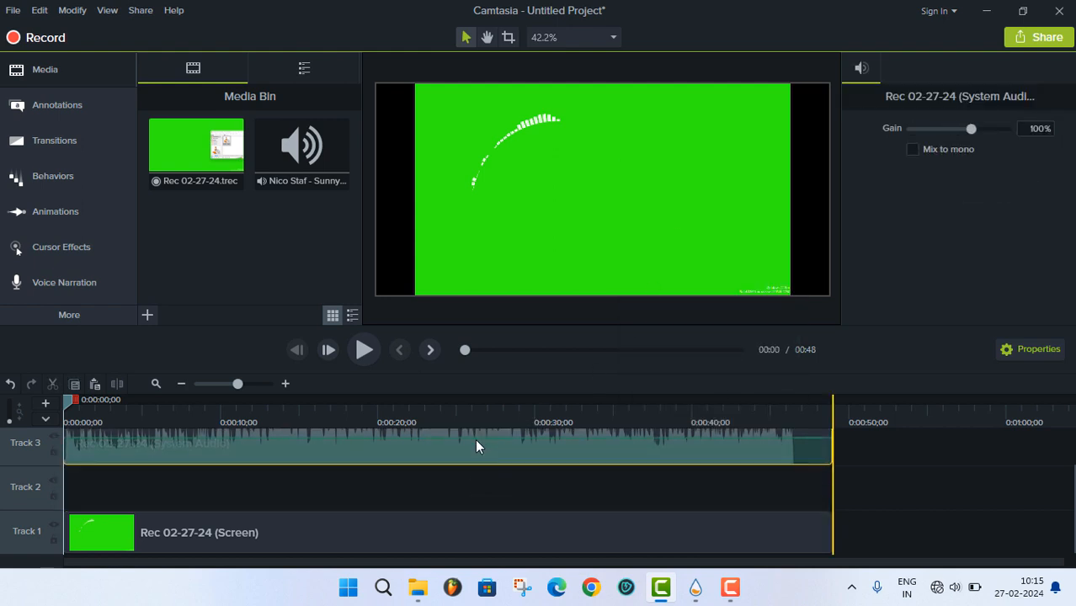
{"action": "left_click", "coordinate": [526, 494]}
{"action": "left_click_drag", "start_coordinate": [214, 407], "coordinate": [44, 461]}
- Import the boat, night and woman images from the desktop's New folder into the Media Bin
{"action": "left_click", "coordinate": [148, 314]}
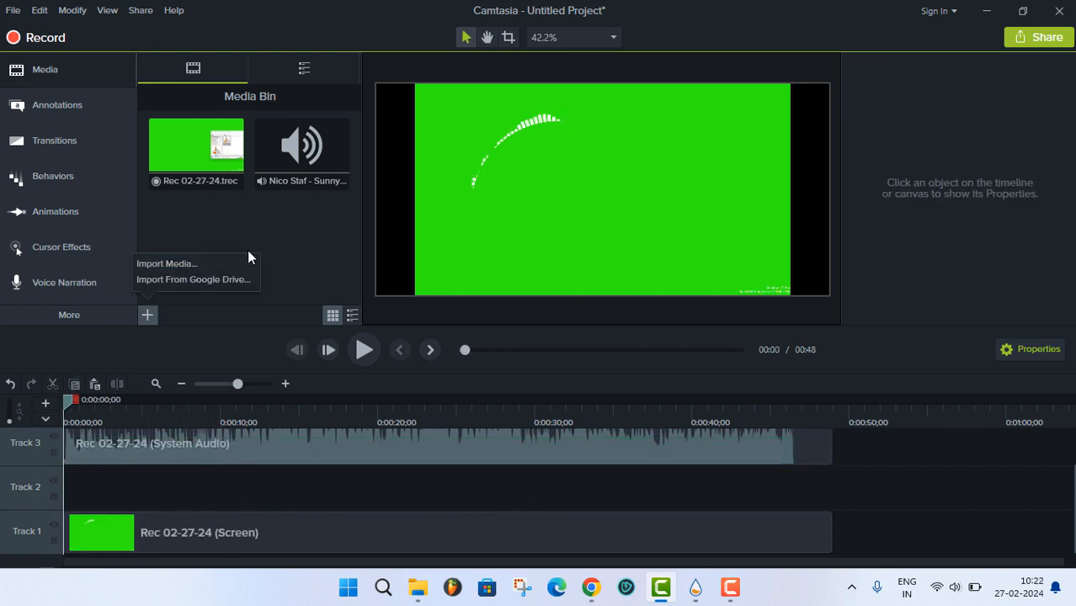
{"action": "left_click", "coordinate": [248, 258]}
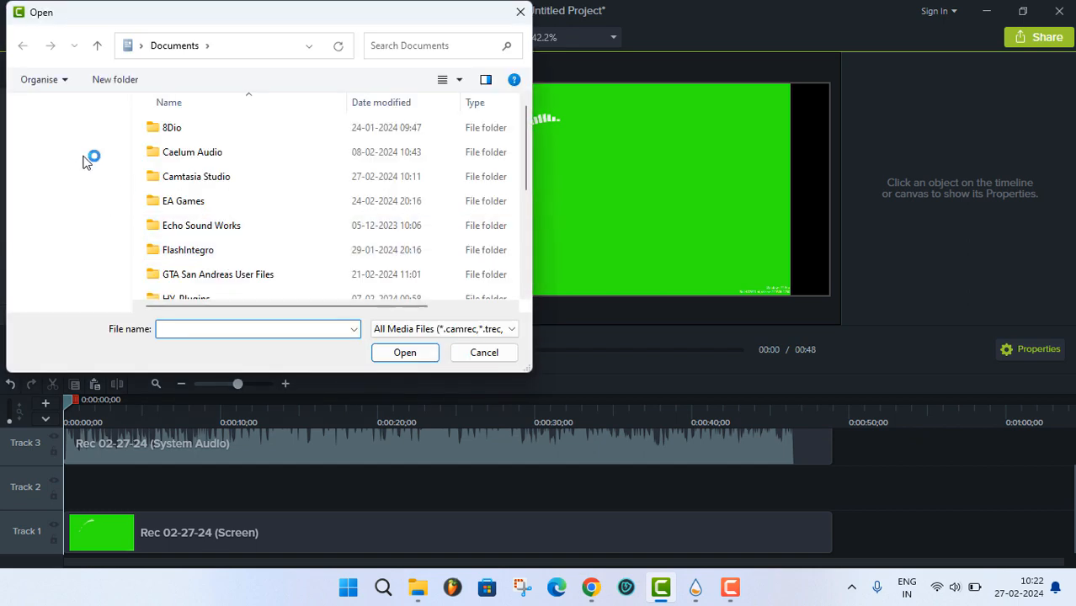
{"action": "left_click", "coordinate": [74, 153]}
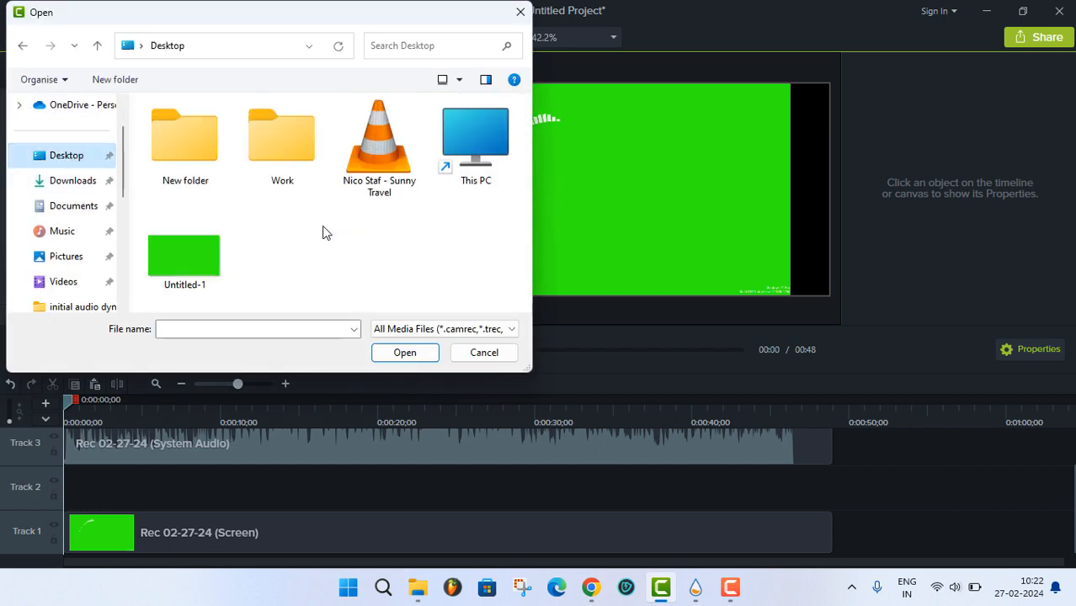
{"action": "double_click", "coordinate": [187, 154]}
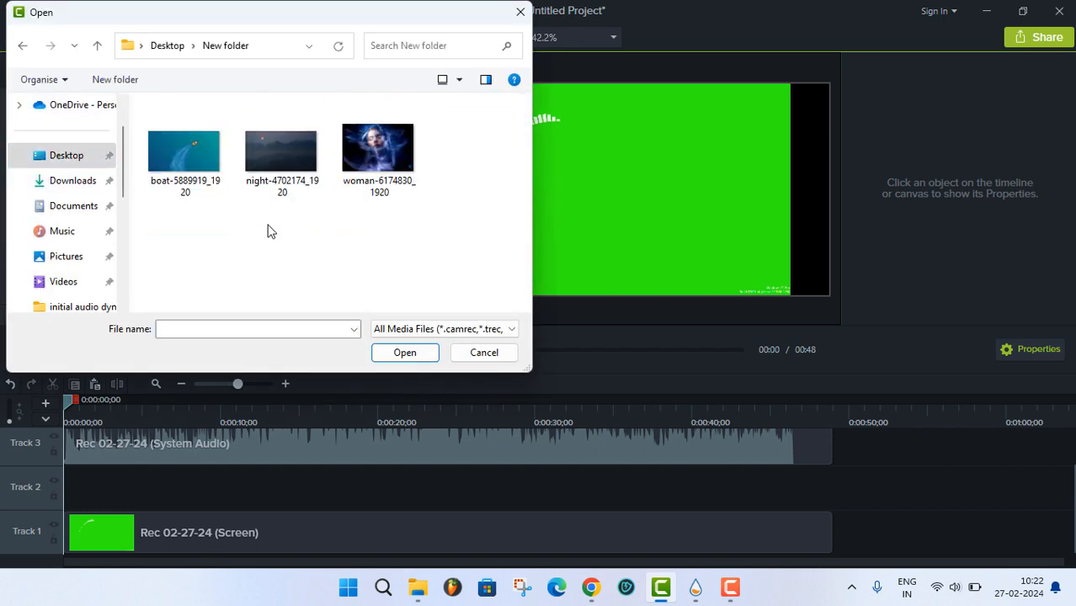
{"action": "left_click_drag", "start_coordinate": [400, 233], "coordinate": [139, 93]}
{"action": "left_click", "coordinate": [412, 353]}
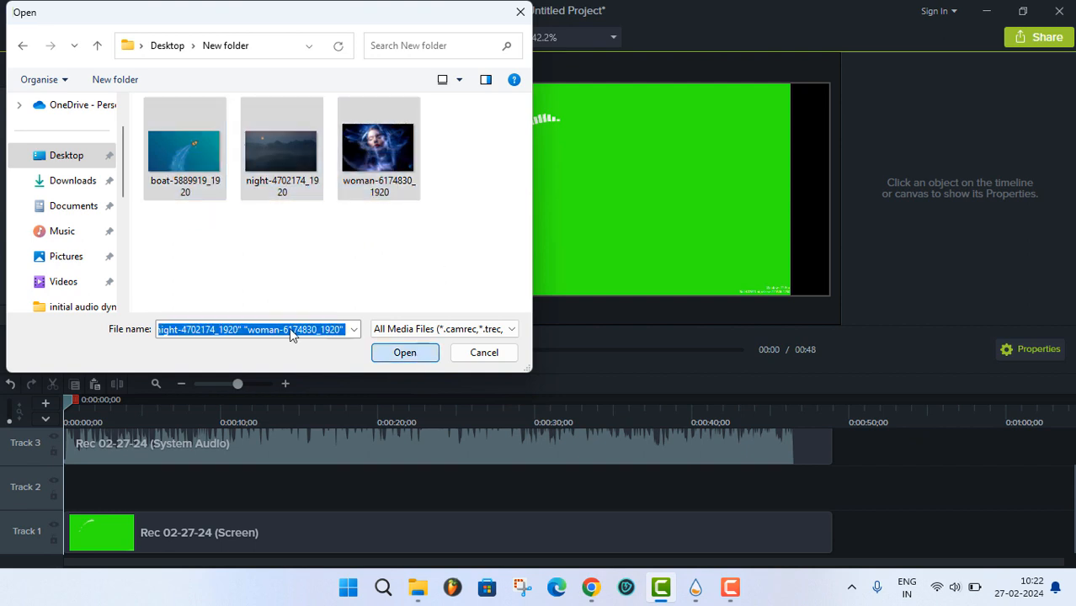
{"action": "scroll", "coordinate": [254, 268], "scroll_direction": "down", "scroll_amount": 2}
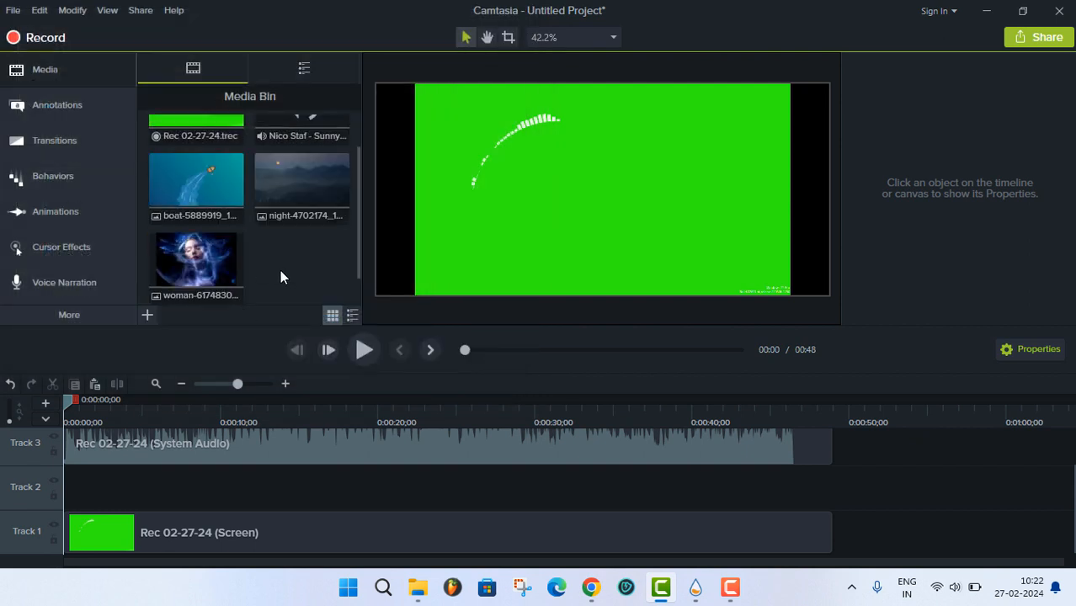
{"action": "left_click", "coordinate": [209, 203]}
{"action": "left_click_drag", "start_coordinate": [201, 186], "coordinate": [97, 489]}
{"action": "key", "text": "ctrl+z"}
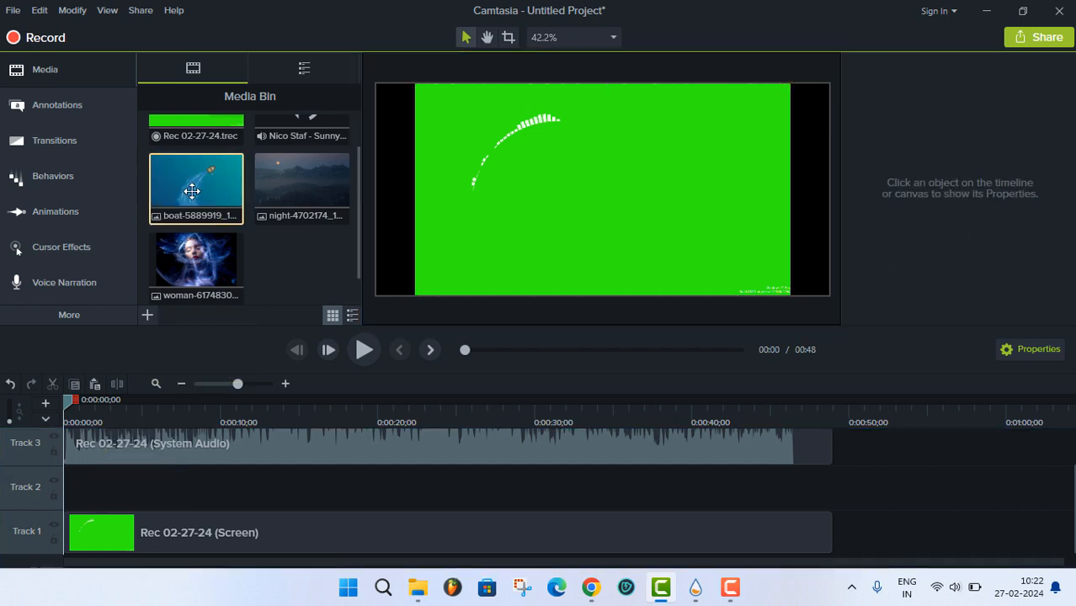
- Apply the Remove a Color effect to the Track 1 screen clip and sample its green background, #2BDC0D, as the color to remove
{"action": "left_click", "coordinate": [69, 316]}
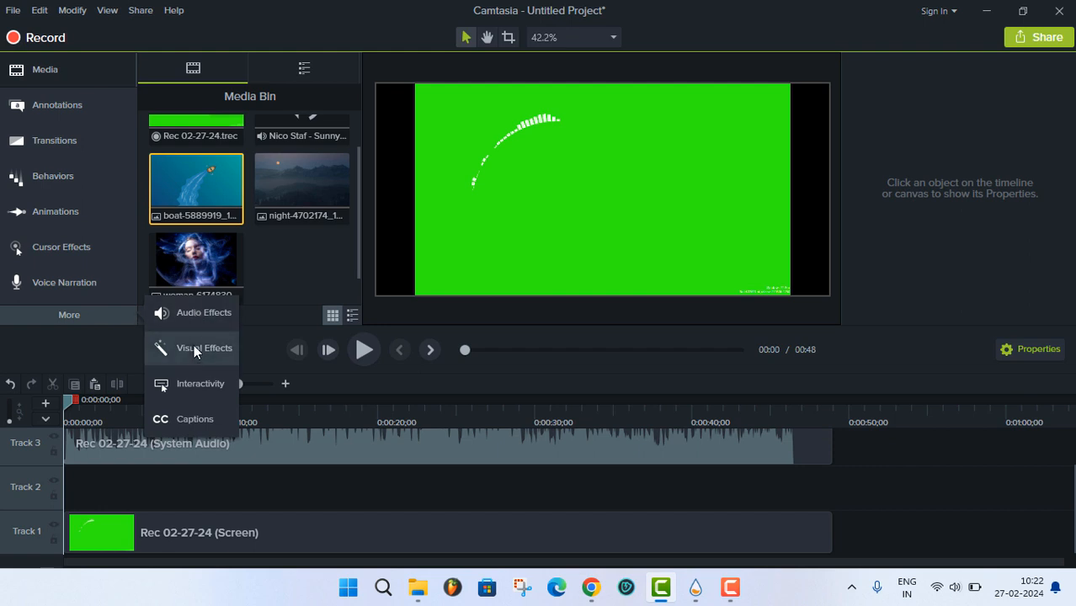
{"action": "left_click", "coordinate": [195, 348]}
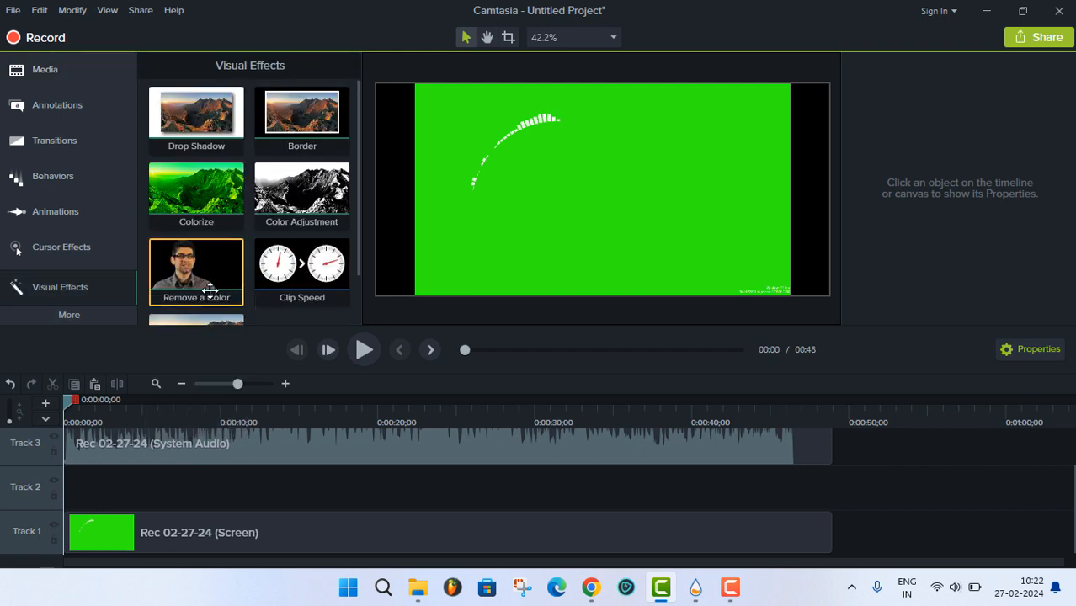
{"action": "left_click_drag", "start_coordinate": [196, 274], "coordinate": [161, 529]}
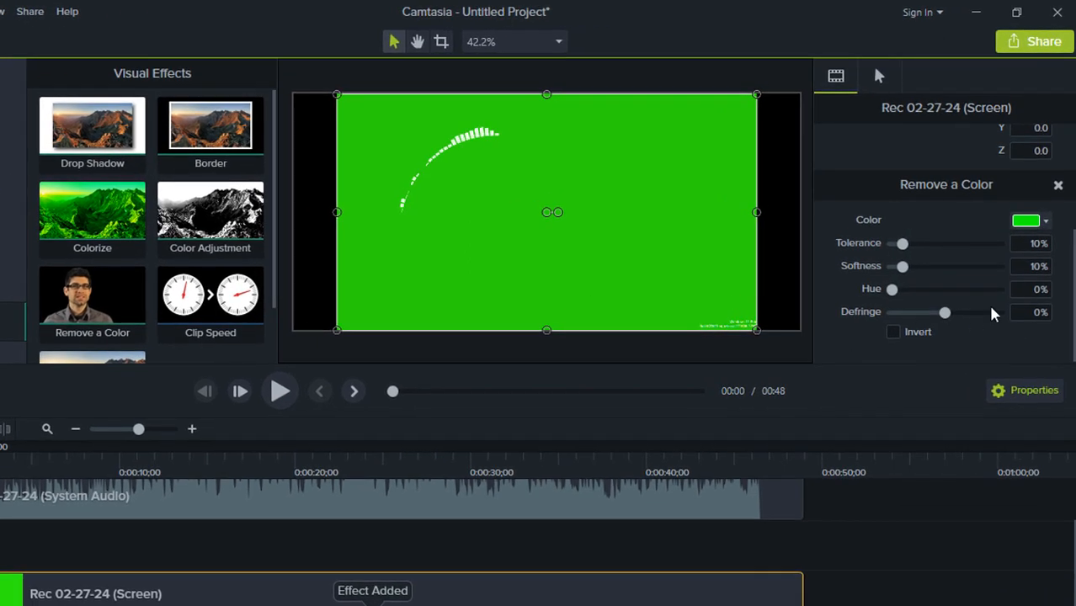
{"action": "left_click", "coordinate": [1045, 222]}
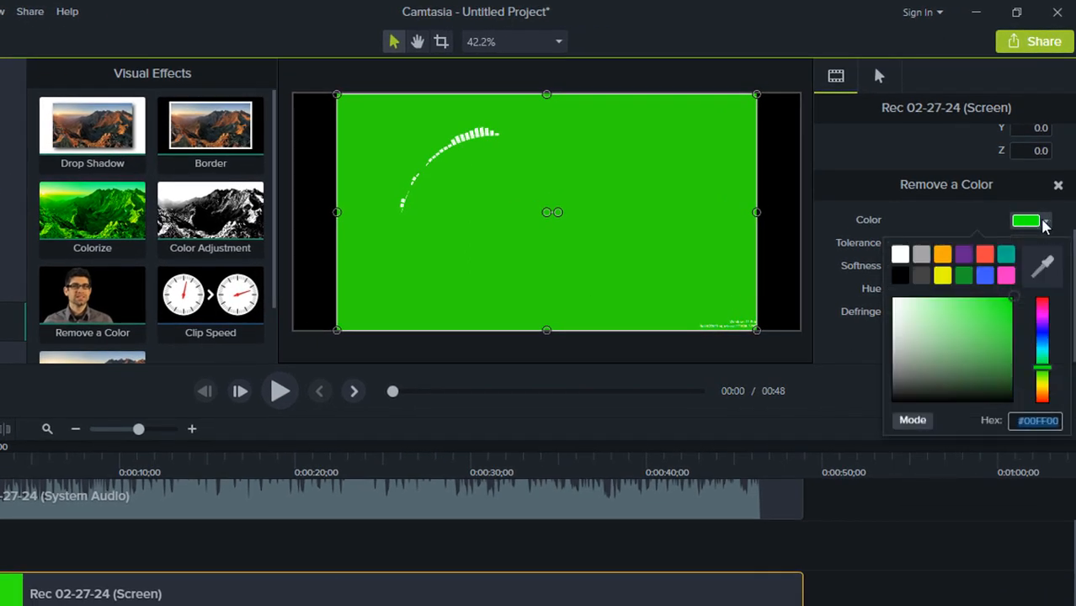
{"action": "left_click", "coordinate": [1038, 270]}
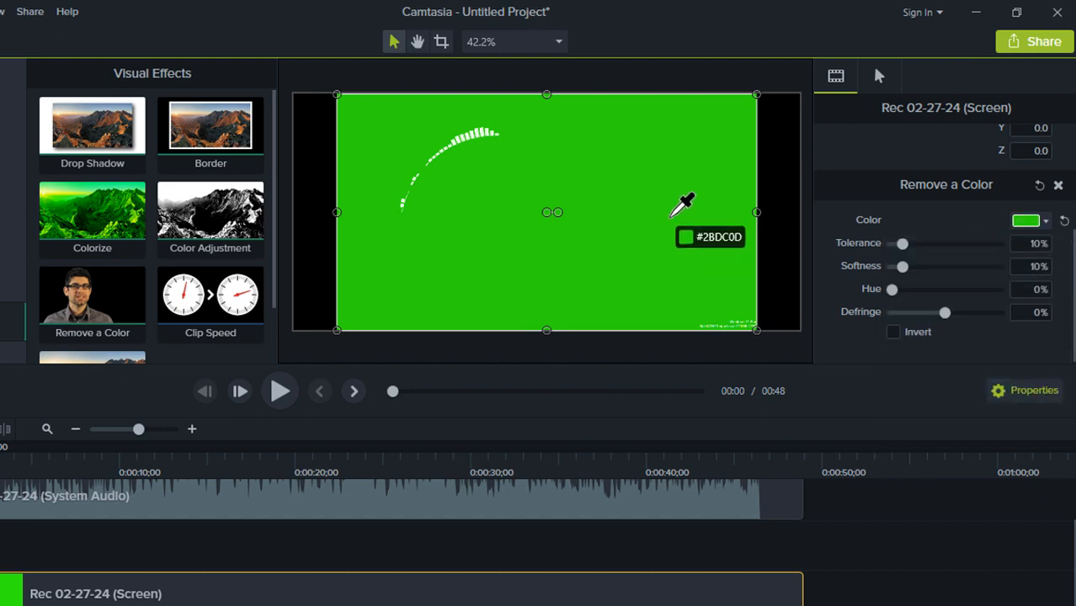
{"action": "left_click", "coordinate": [673, 215]}
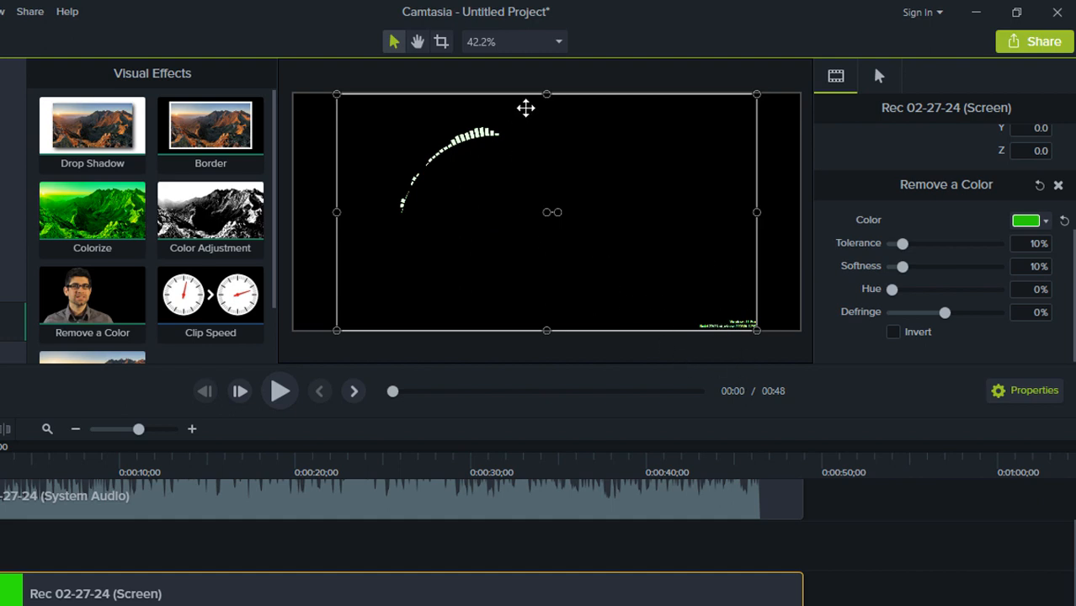
- Crop the screen clip's right edge to cut off the Windows watermark, and place the playhead at about 14 seconds
{"action": "left_click", "coordinate": [442, 51]}
{"action": "left_click_drag", "start_coordinate": [757, 212], "coordinate": [693, 225]}
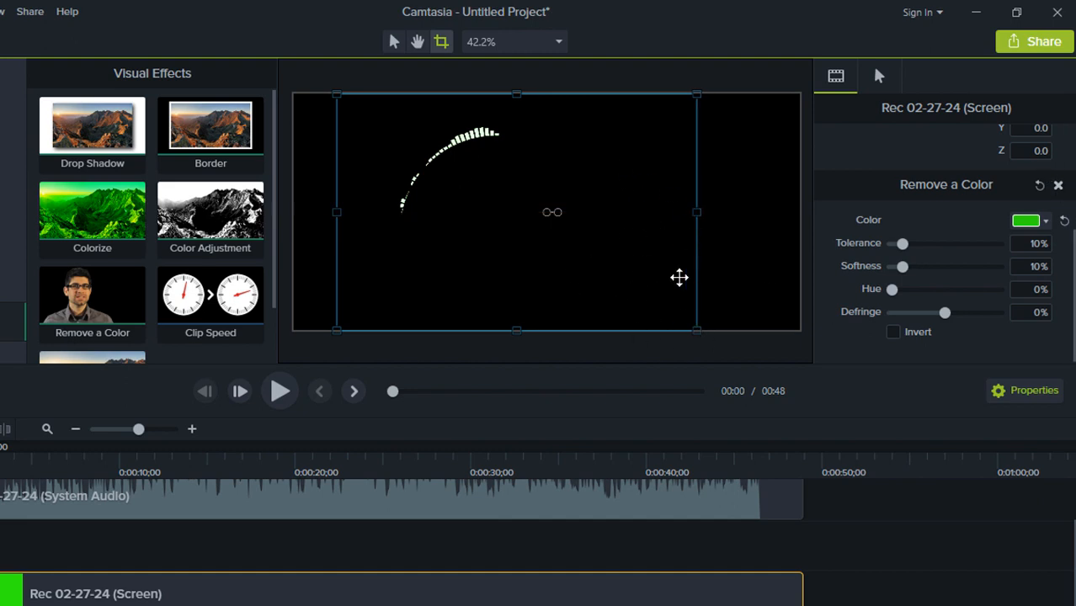
{"action": "left_click", "coordinate": [198, 468]}
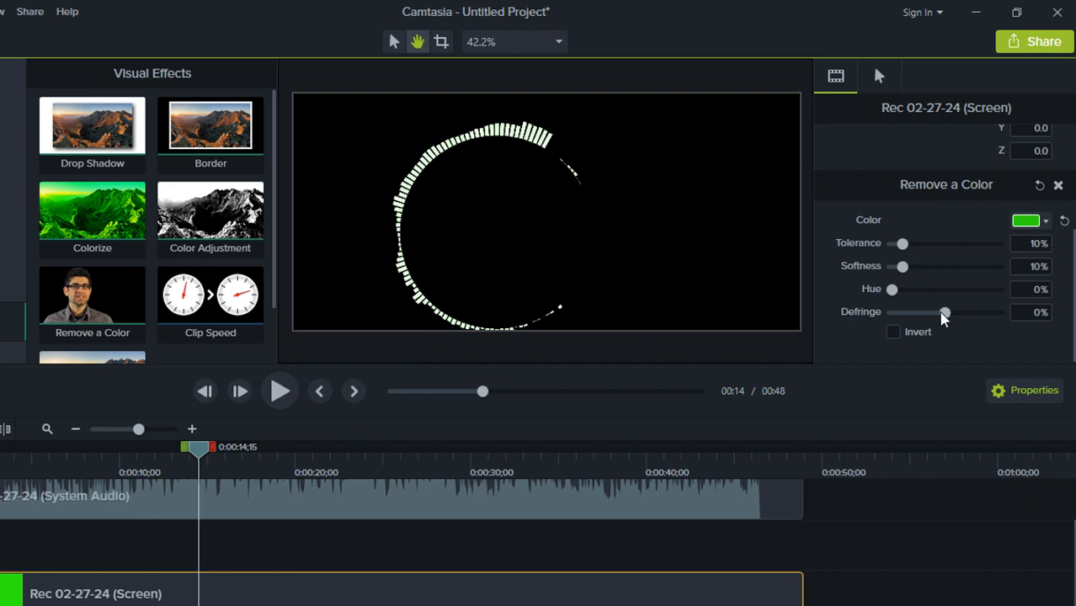
- Set the Remove a Color effect's Defringe to 40% and Tolerance to 18%
{"action": "left_click_drag", "start_coordinate": [948, 314], "coordinate": [960, 316]}
{"action": "left_click_drag", "start_coordinate": [907, 246], "coordinate": [917, 250]}
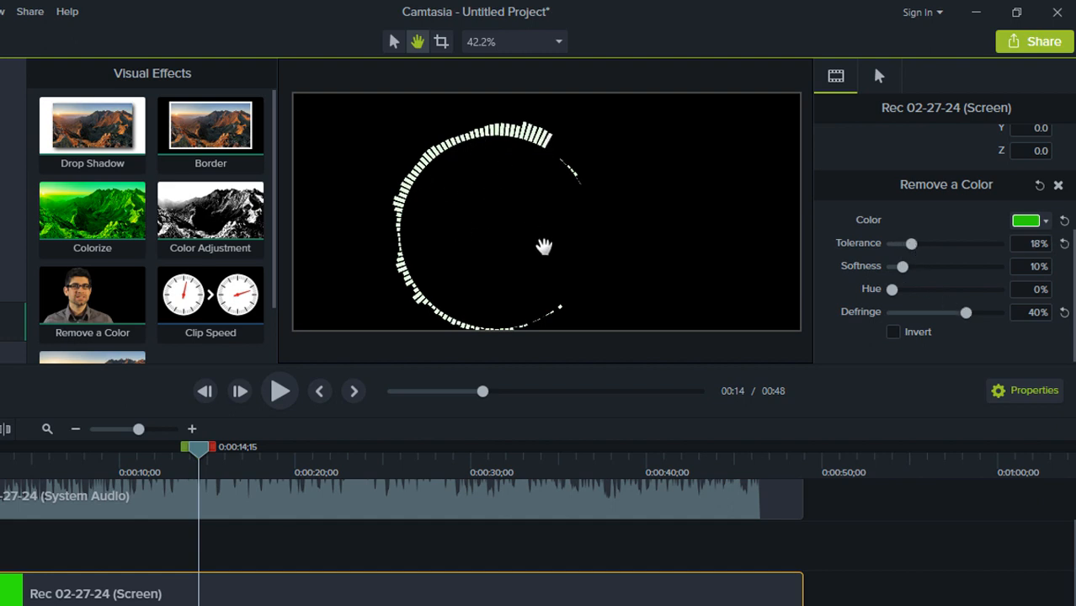
{"action": "left_click_drag", "start_coordinate": [513, 364], "coordinate": [514, 407]}
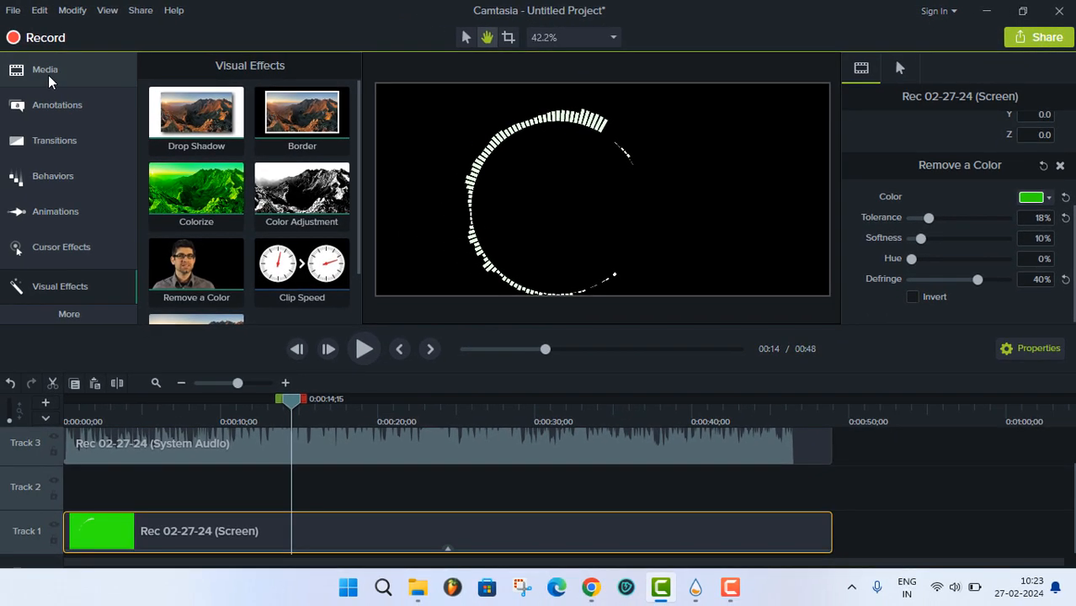
- Add the boat image from the Media Bin to the start of Track 2
{"action": "left_click", "coordinate": [49, 74]}
{"action": "left_click_drag", "start_coordinate": [198, 192], "coordinate": [82, 494]}
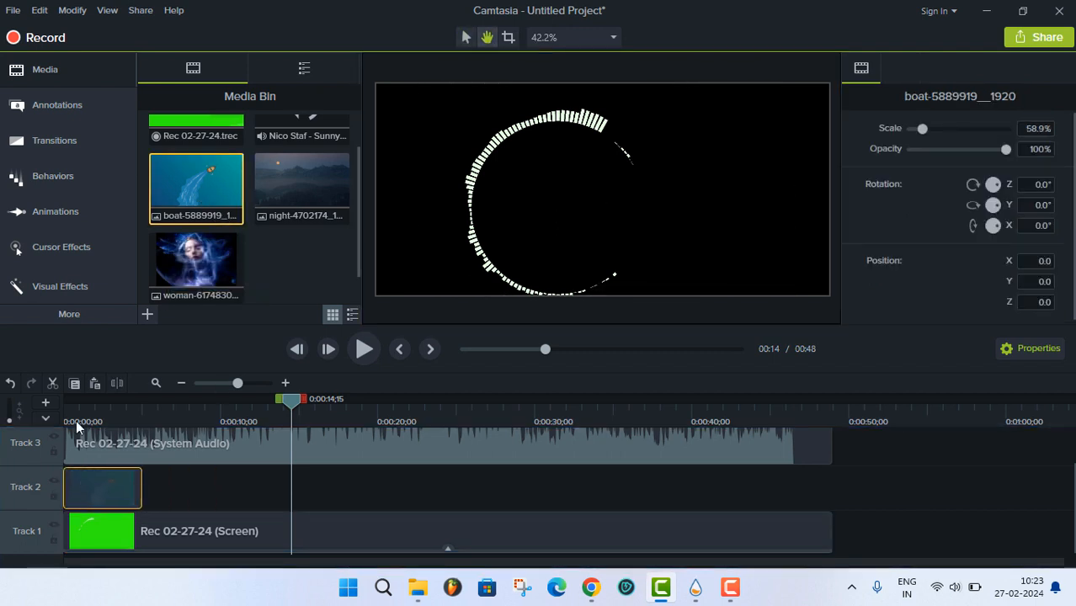
- Swap the screen clip to Track 2 and the boat image to Track 1, both at the timeline start, extending the image to about 19.5 seconds
{"action": "left_click", "coordinate": [75, 408]}
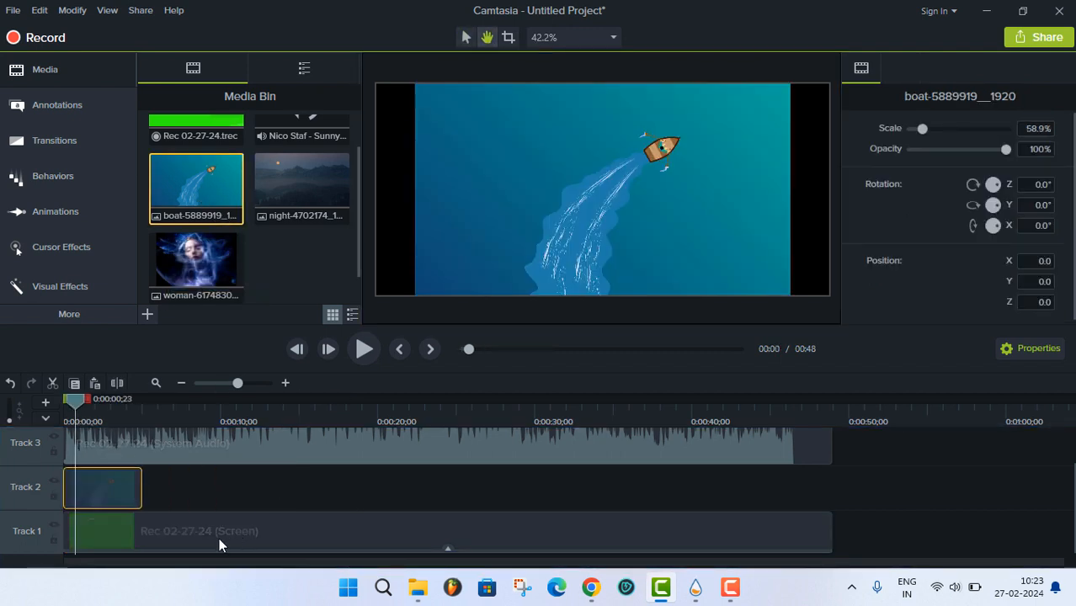
{"action": "left_click_drag", "start_coordinate": [183, 534], "coordinate": [235, 474]}
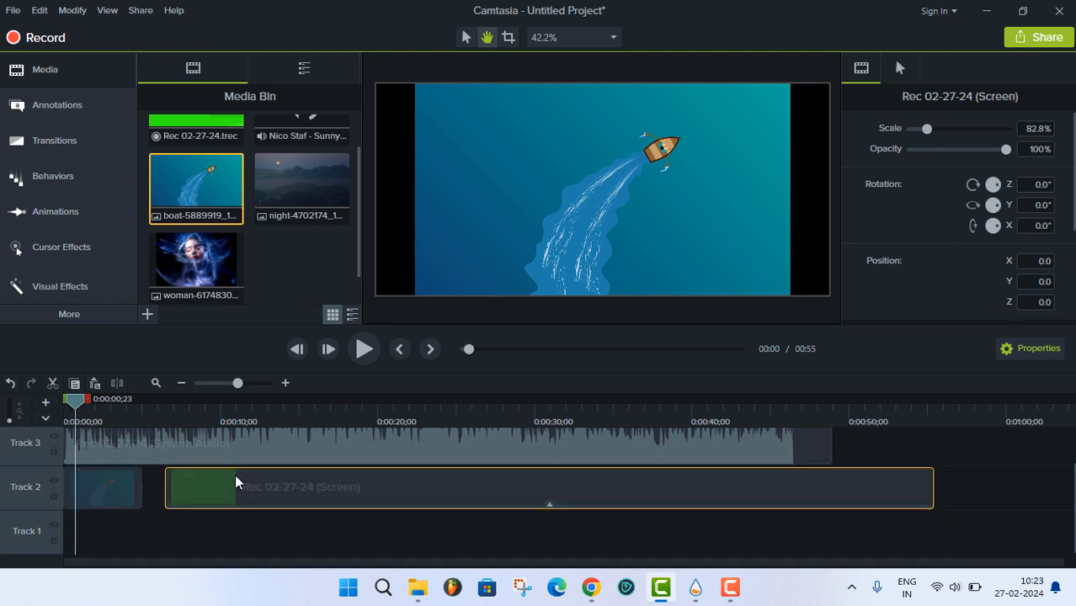
{"action": "left_click_drag", "start_coordinate": [120, 497], "coordinate": [128, 544]}
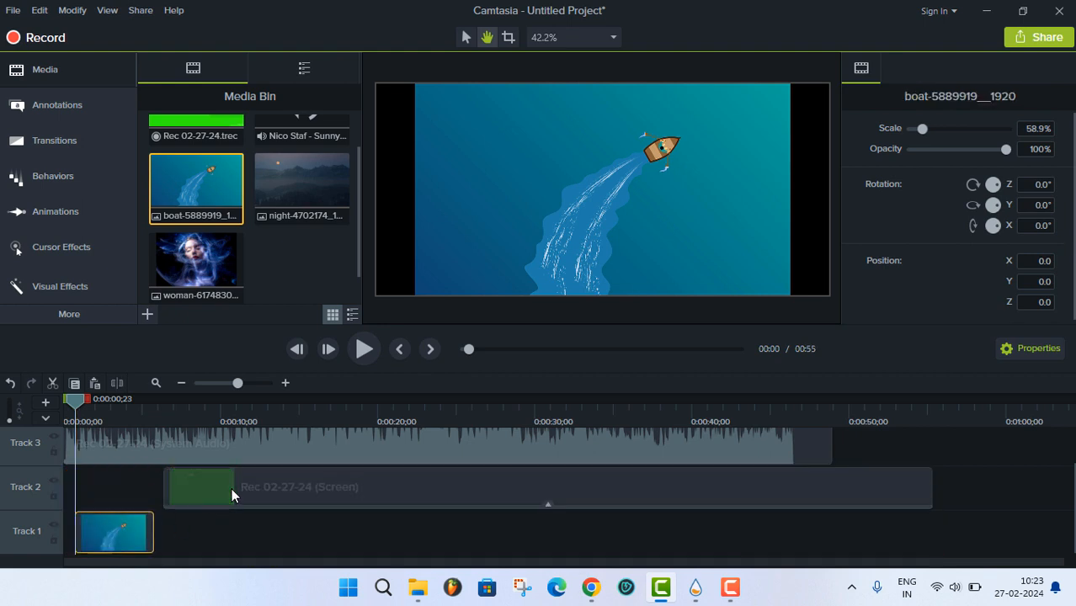
{"action": "left_click_drag", "start_coordinate": [232, 489], "coordinate": [94, 494]}
{"action": "left_click_drag", "start_coordinate": [145, 531], "coordinate": [369, 531]}
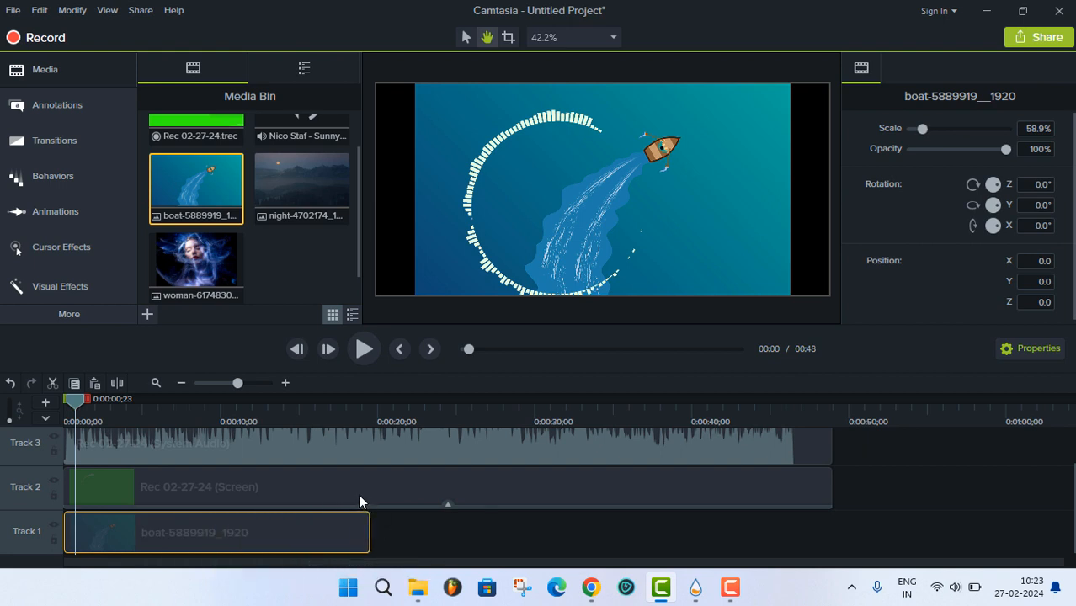
- Enlarge the boat image to fill the canvas width and move the spectrum clip to position X 80.7, Y 35.6
{"action": "left_click", "coordinate": [465, 37]}
{"action": "left_click_drag", "start_coordinate": [413, 190], "coordinate": [375, 190]}
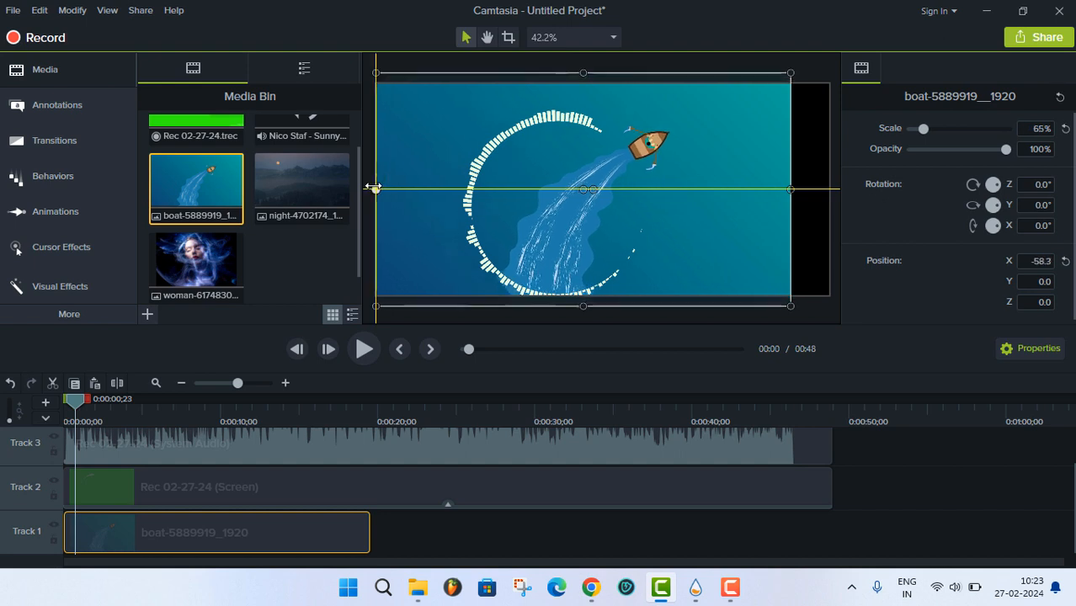
{"action": "left_click_drag", "start_coordinate": [792, 192], "coordinate": [830, 191]}
{"action": "left_click", "coordinate": [308, 495]}
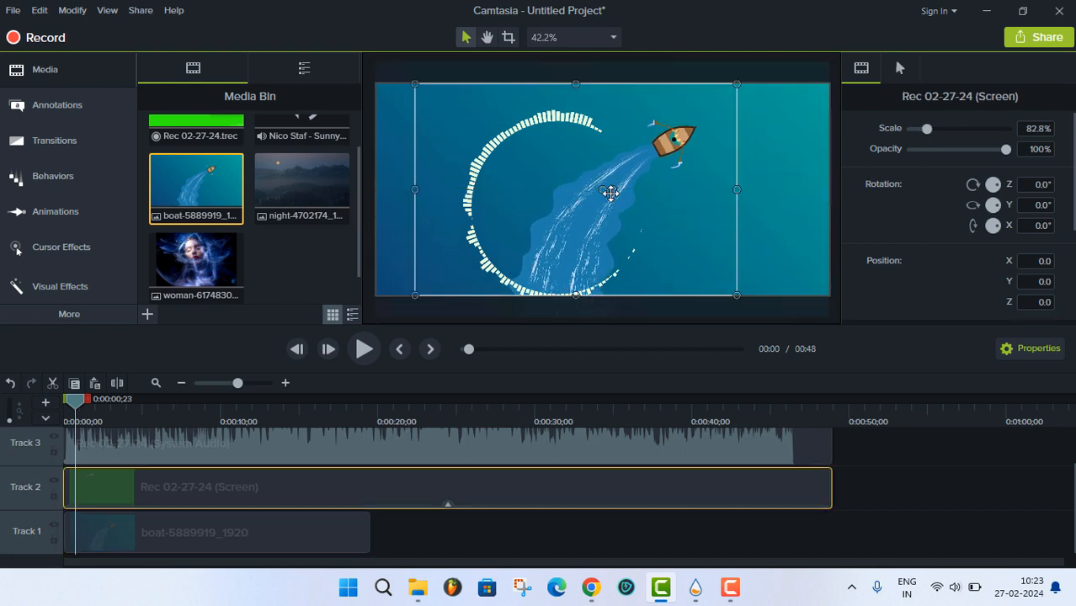
{"action": "left_click_drag", "start_coordinate": [575, 187], "coordinate": [605, 179]}
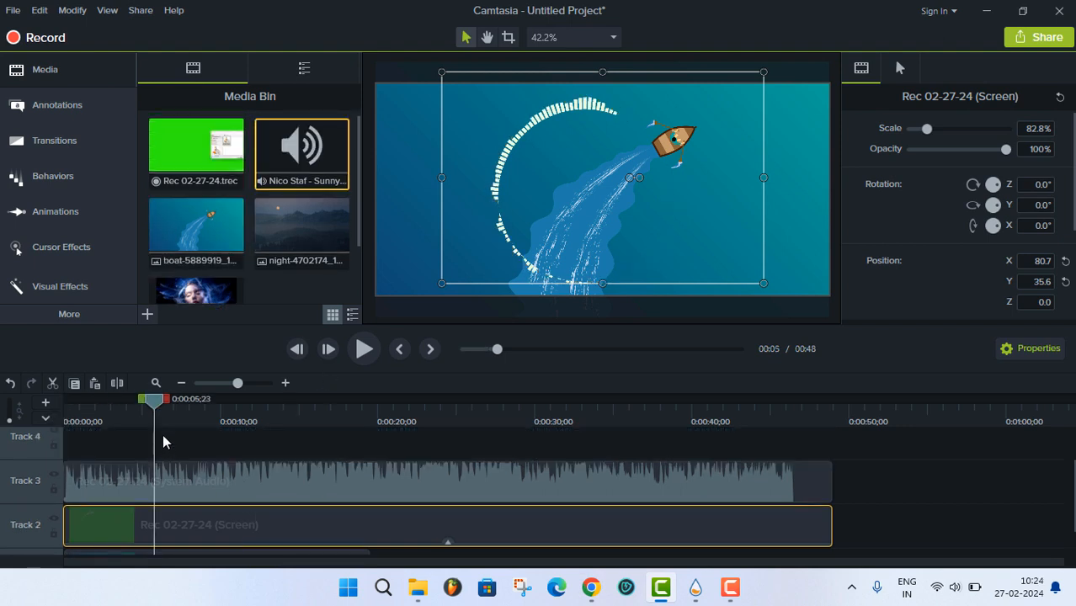
- Add the Sunny Travel audio from the Media Bin to Track 4, aligned with the timeline start
{"action": "left_click_drag", "start_coordinate": [137, 406], "coordinate": [42, 446]}
{"action": "left_click", "coordinate": [118, 487]}
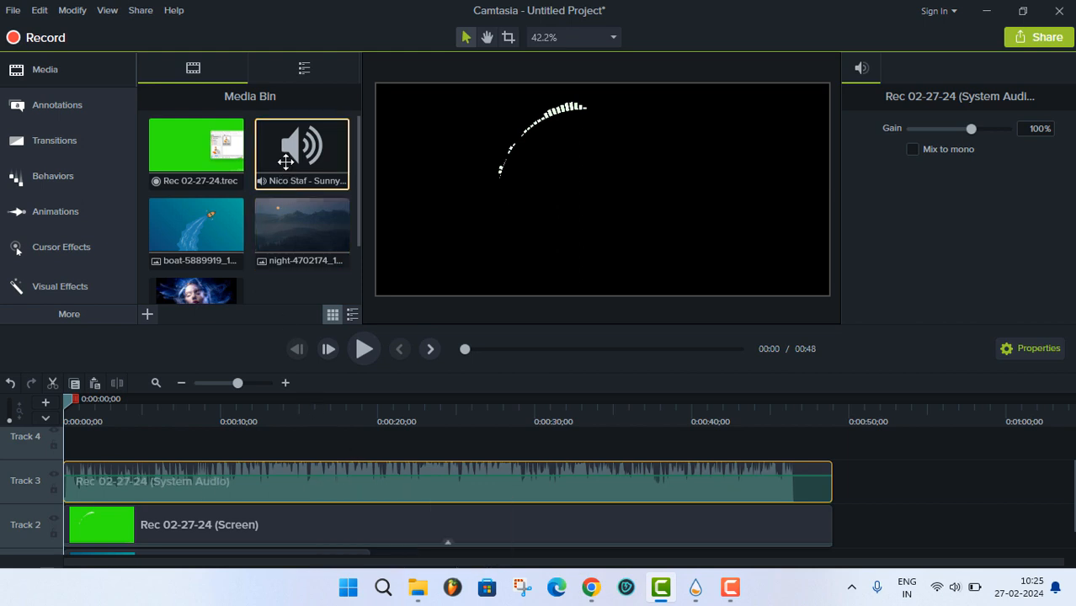
{"action": "left_click_drag", "start_coordinate": [284, 164], "coordinate": [122, 443]}
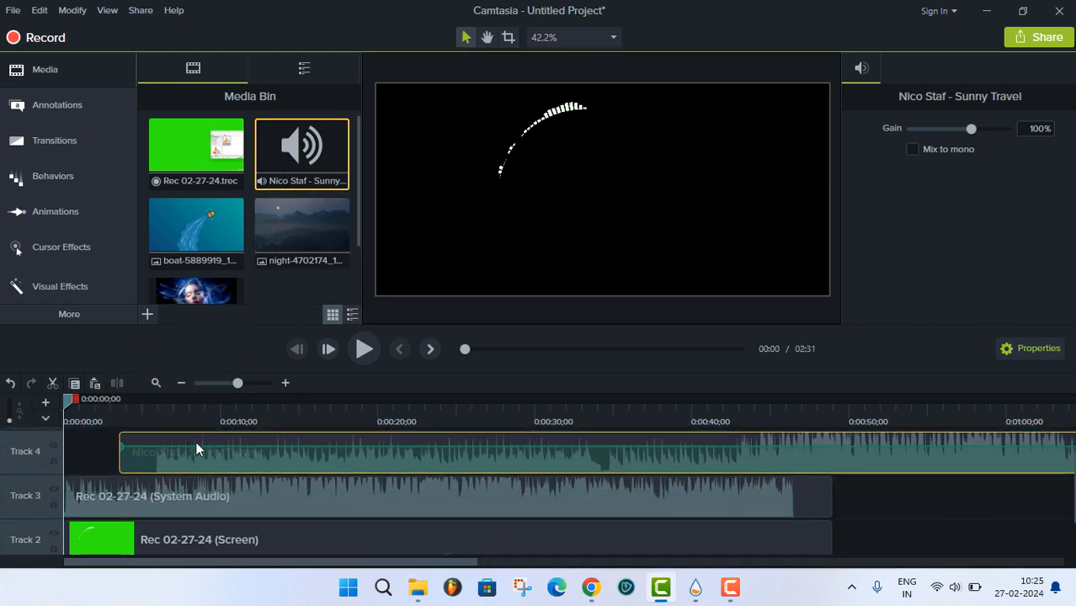
{"action": "left_click_drag", "start_coordinate": [198, 449], "coordinate": [137, 463]}
- Split the Sunny Travel clip at 0:00:30;29, remove its first part and shift the remainder to the timeline start
{"action": "left_click", "coordinate": [542, 414]}
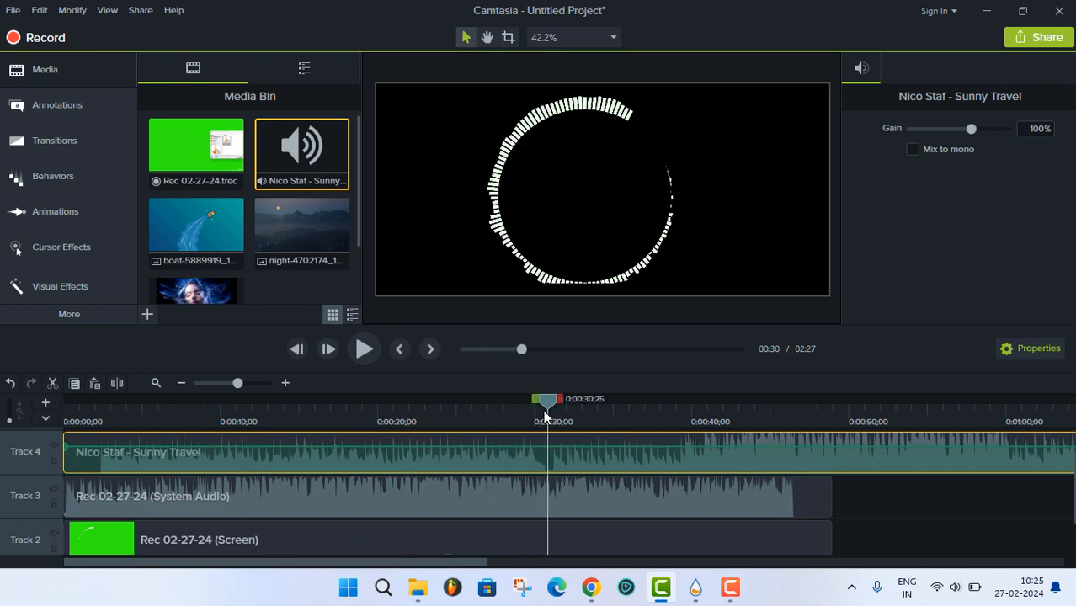
{"action": "left_click", "coordinate": [545, 413]}
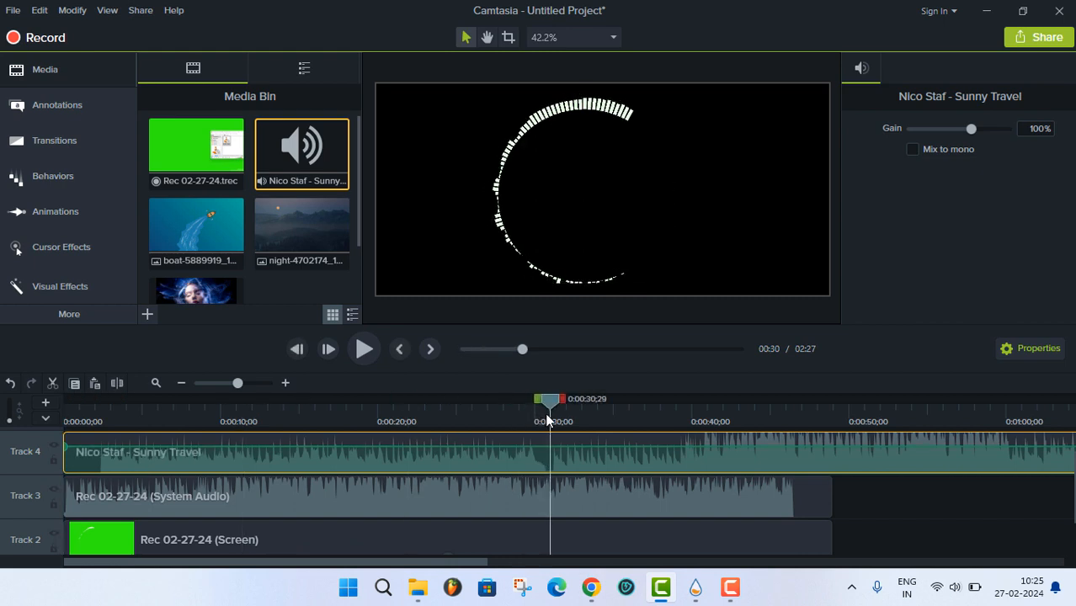
{"action": "left_click", "coordinate": [553, 505]}
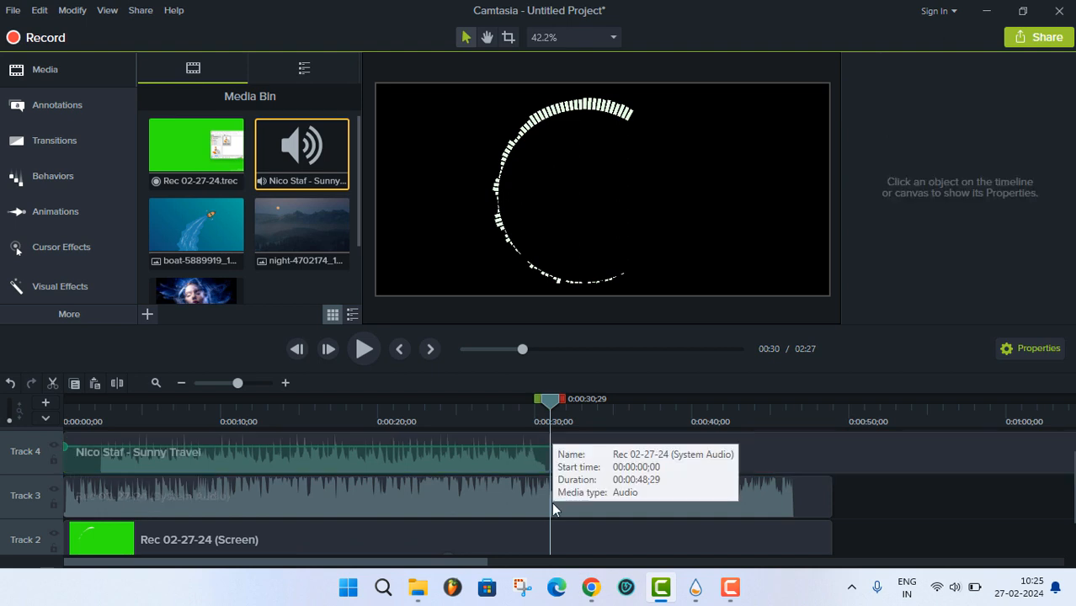
{"action": "right_click", "coordinate": [456, 452]}
{"action": "key", "text": "Delete"}
{"action": "left_click_drag", "start_coordinate": [621, 449], "coordinate": [2, 464]}
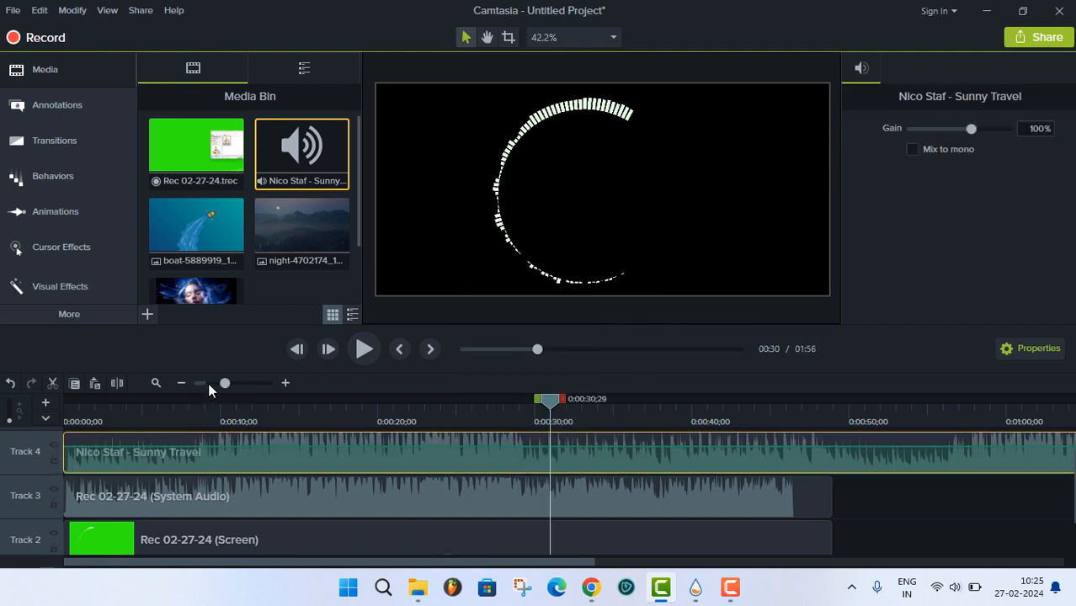
- Trim the end of the Sunny Travel clip on Track 4 to match the end of the screen recording
{"action": "left_click", "coordinate": [209, 383]}
{"action": "left_click_drag", "start_coordinate": [202, 442], "coordinate": [122, 446]}
{"action": "left_click", "coordinate": [231, 384]}
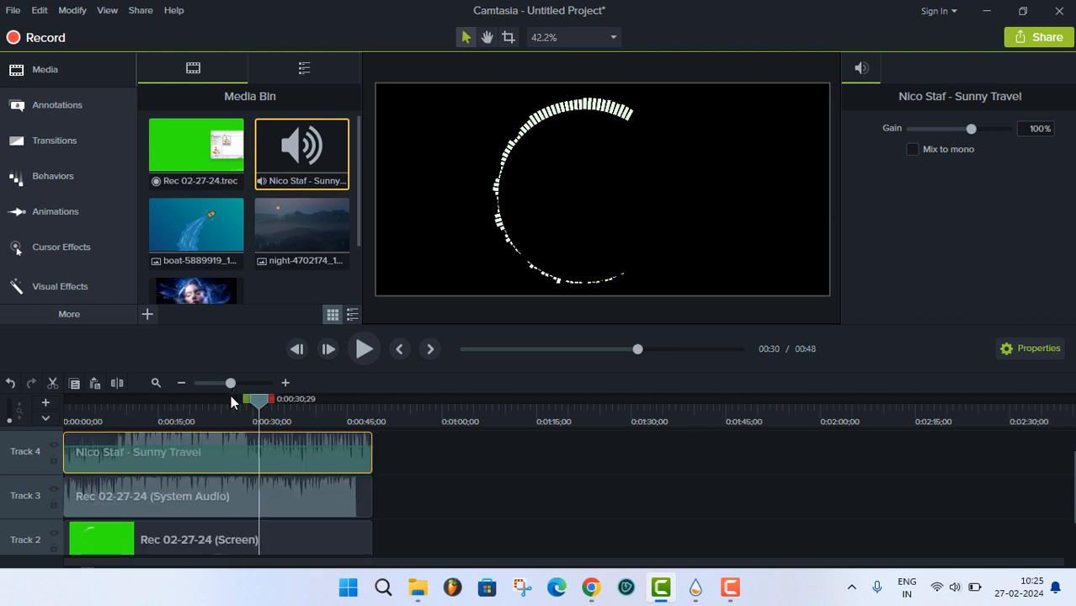
- Cut the recorded system audio from Track 3 and move the Sunny Travel clip down into its place
{"action": "left_click_drag", "start_coordinate": [257, 404], "coordinate": [60, 447]}
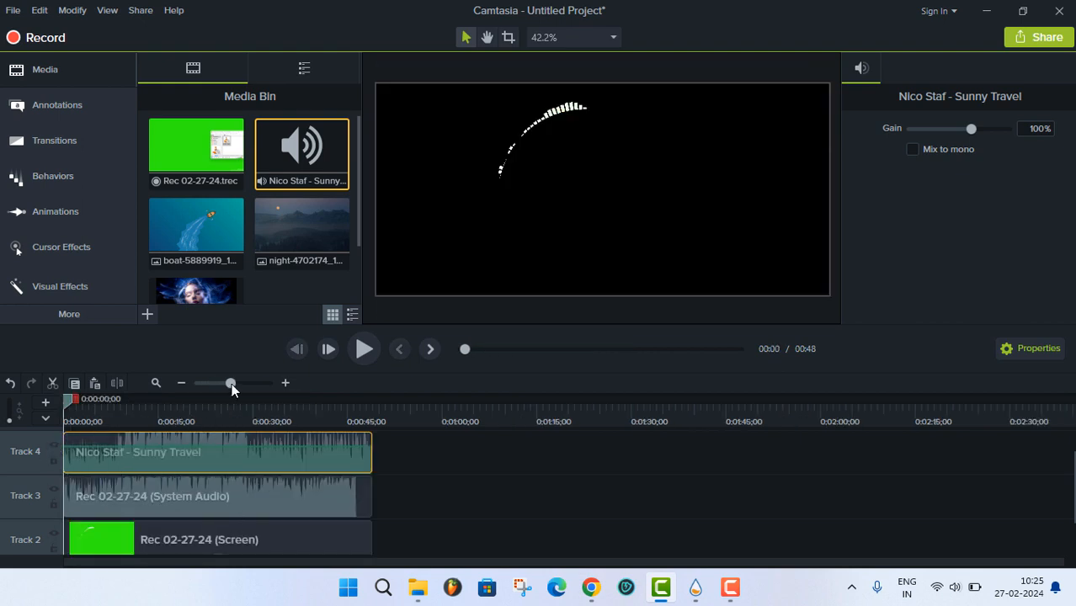
{"action": "left_click_drag", "start_coordinate": [232, 383], "coordinate": [257, 385]}
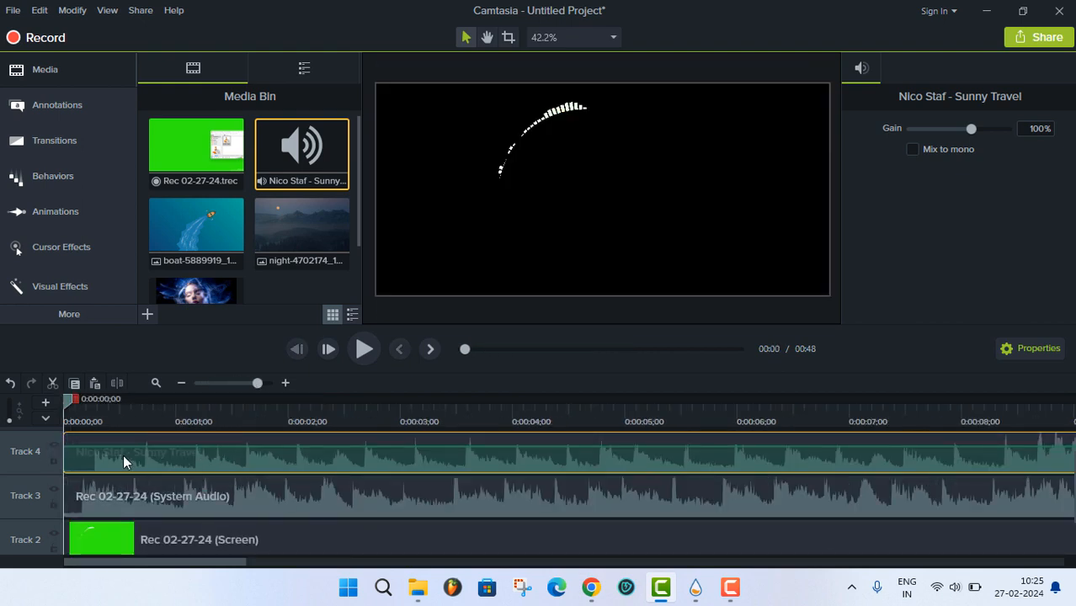
{"action": "left_click", "coordinate": [75, 422]}
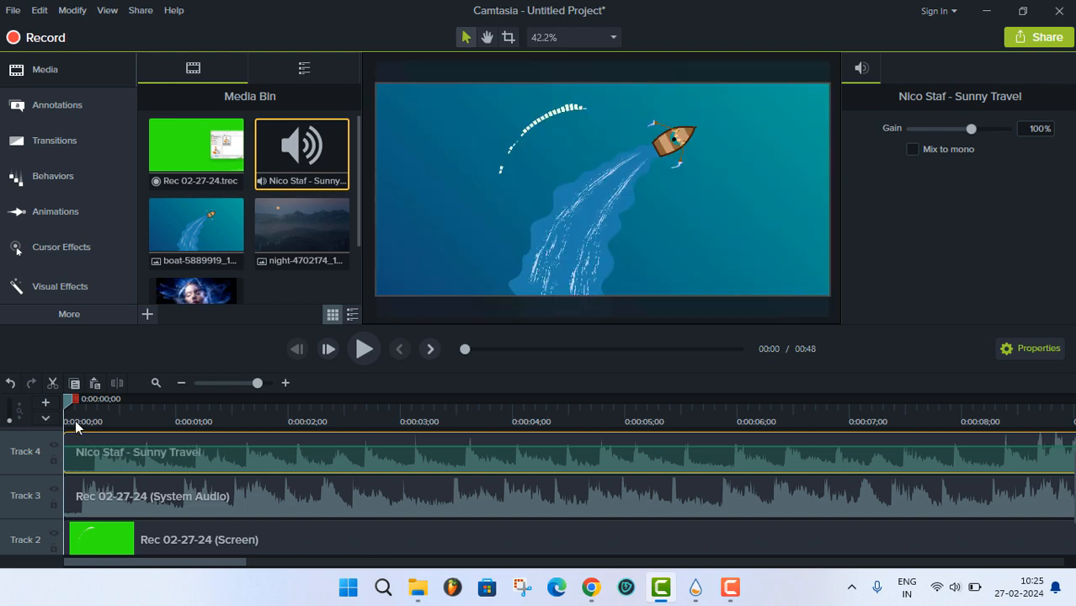
{"action": "right_click", "coordinate": [154, 507]}
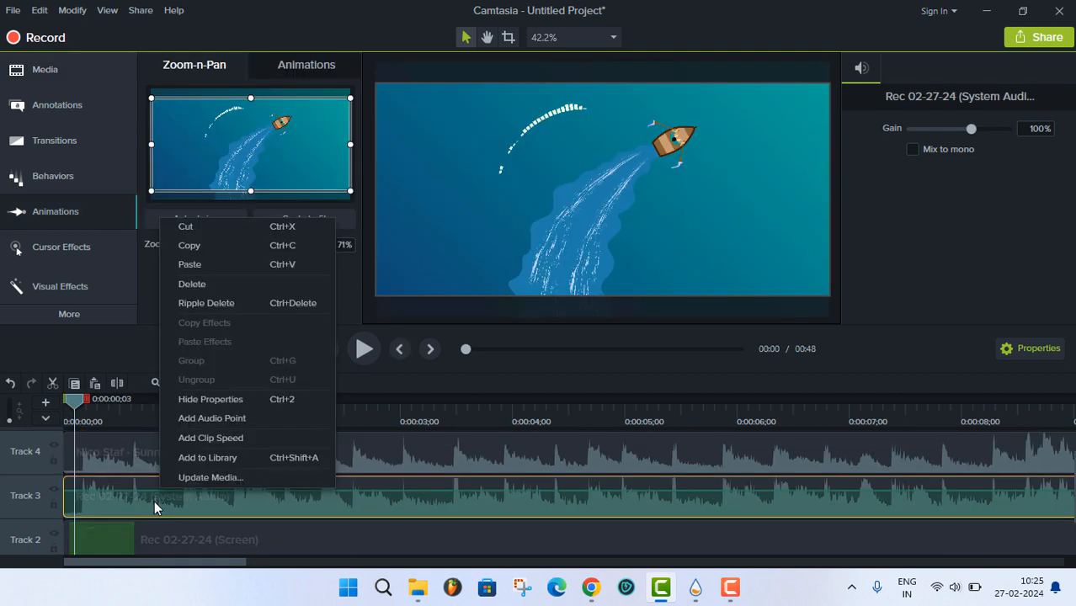
{"action": "left_click", "coordinate": [188, 230]}
{"action": "left_click_drag", "start_coordinate": [237, 472], "coordinate": [235, 532]}
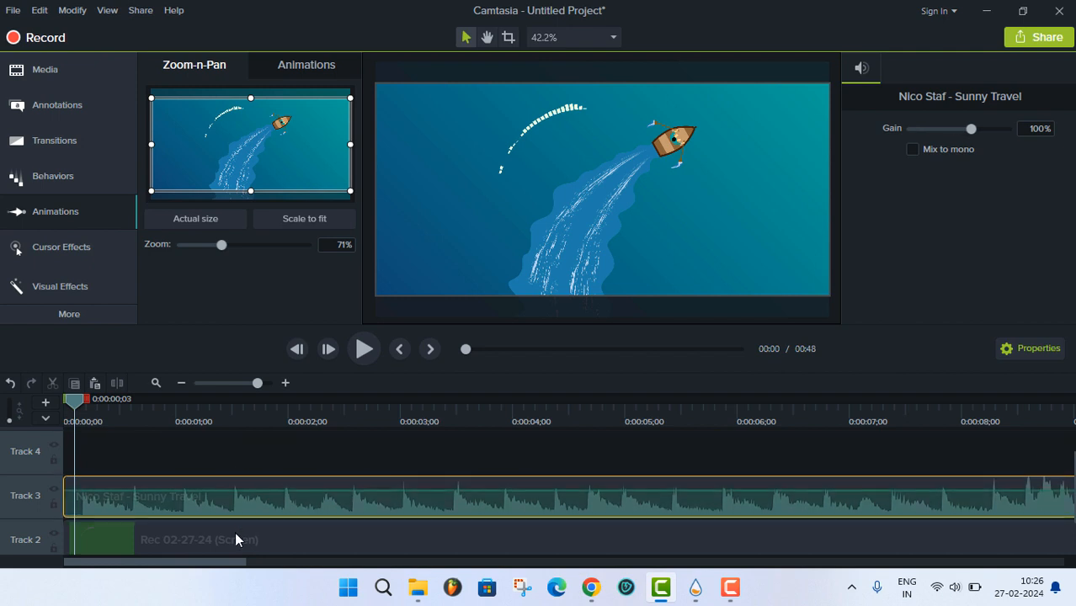
- Play the project from the beginning to check the spectrum against the replacement music
{"action": "left_click_drag", "start_coordinate": [83, 409], "coordinate": [62, 411]}
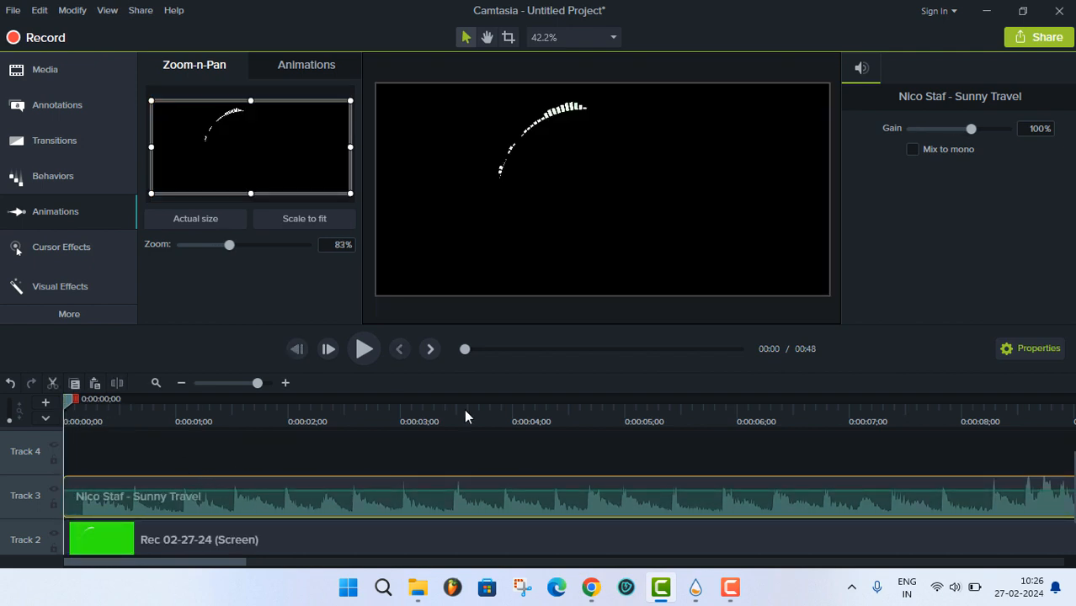
{"action": "left_click", "coordinate": [360, 355]}
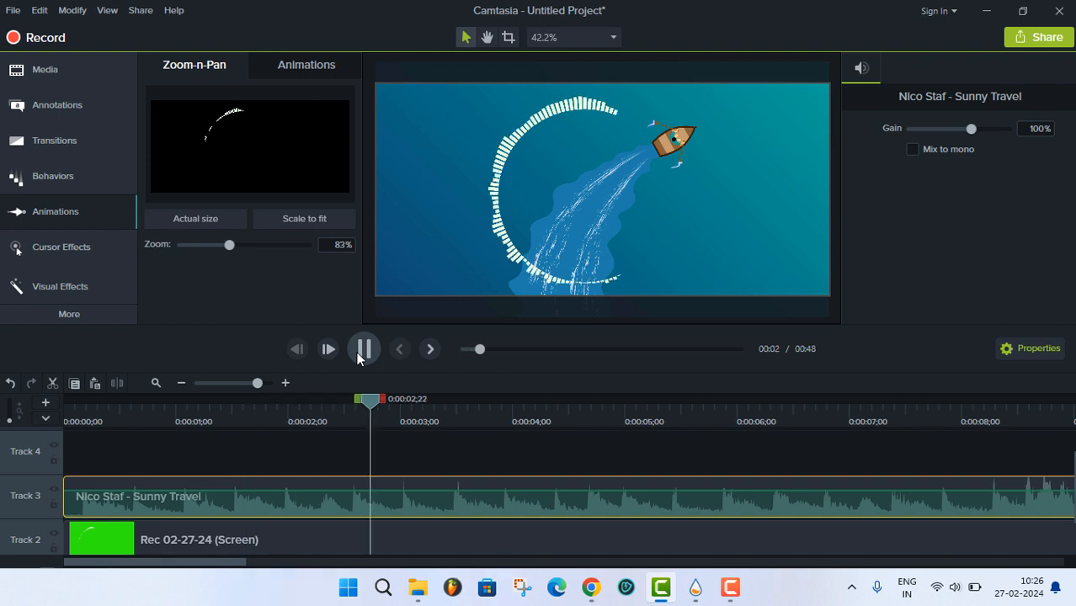
{"action": "left_click", "coordinate": [357, 354]}
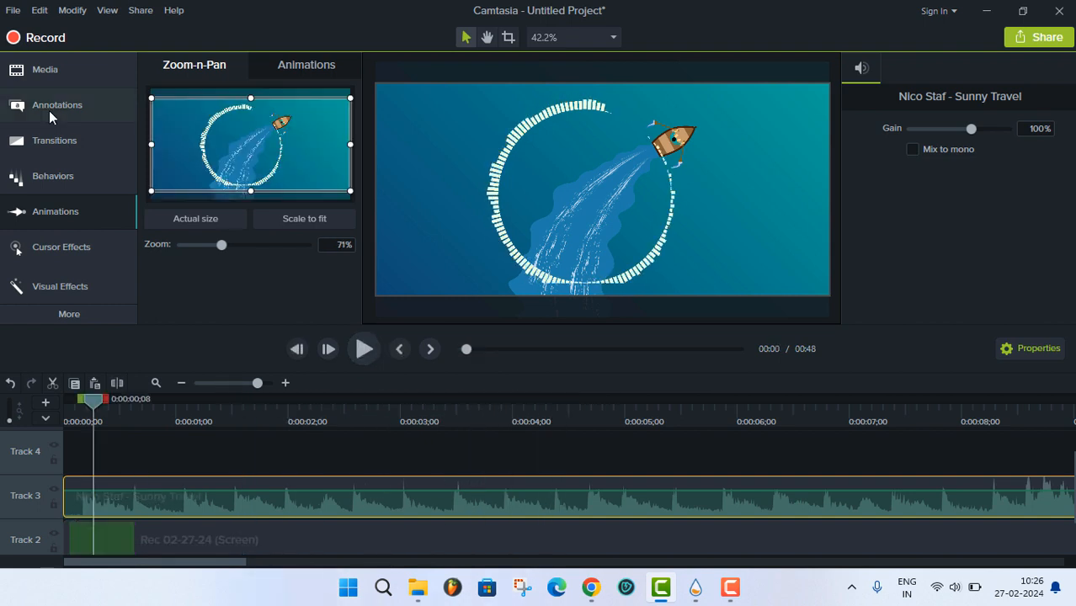
- Add a plain text callout reading "ARTIST" in the middle of the spectrum circle, starting at 0:00:00;08 on Track 4
{"action": "left_click", "coordinate": [49, 111]}
{"action": "left_click_drag", "start_coordinate": [319, 224], "coordinate": [579, 189]}
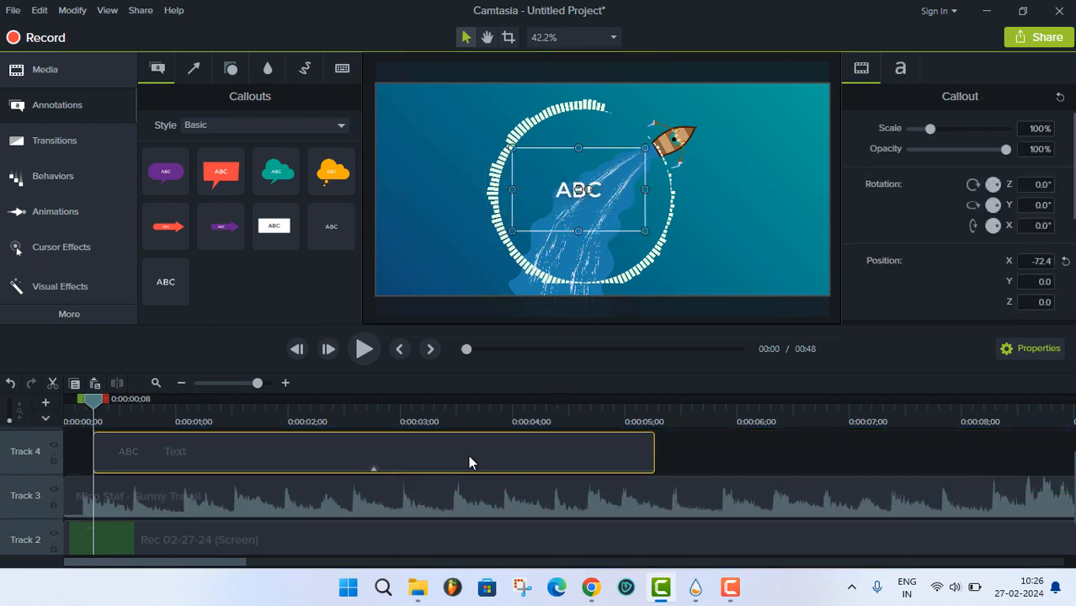
{"action": "double_click", "coordinate": [579, 190]}
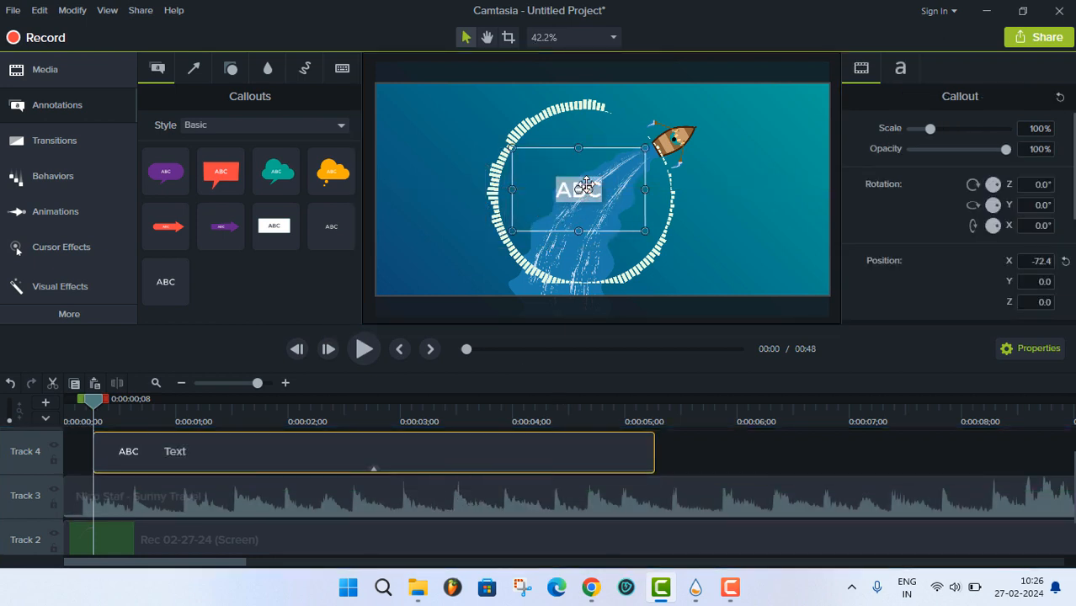
{"action": "key", "text": "BackSpace"}
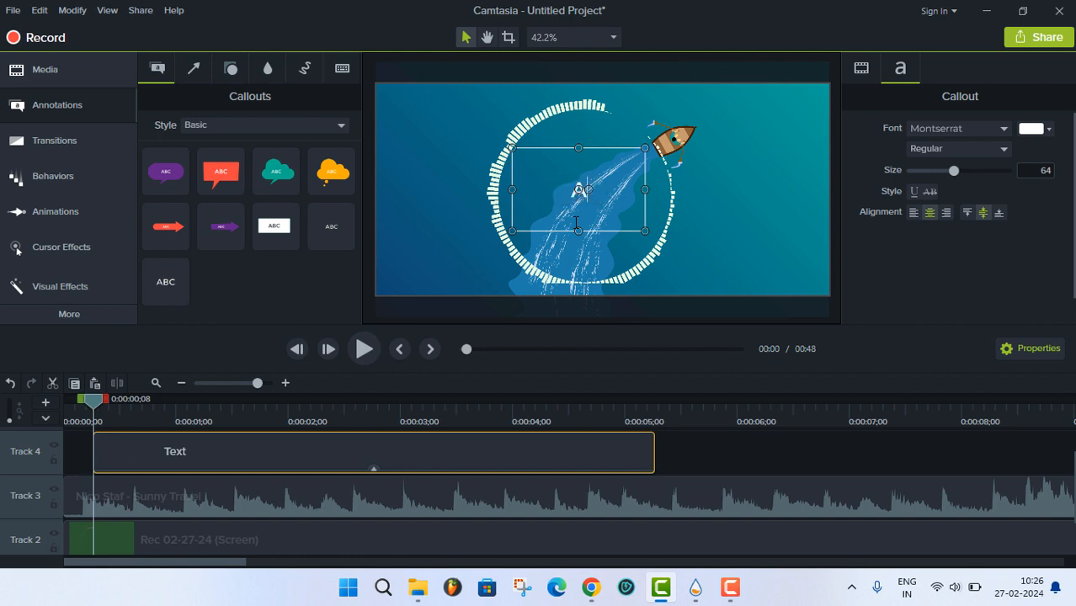
{"action": "type", "text": "ARTIST"}
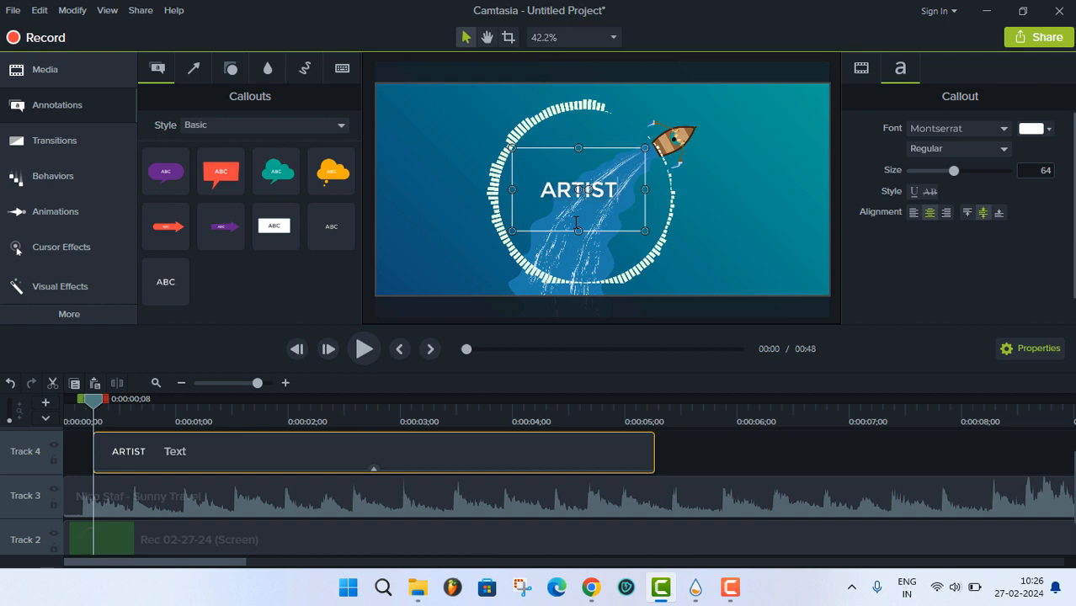
{"action": "key", "text": "Escape"}
{"action": "left_click", "coordinate": [438, 416]}
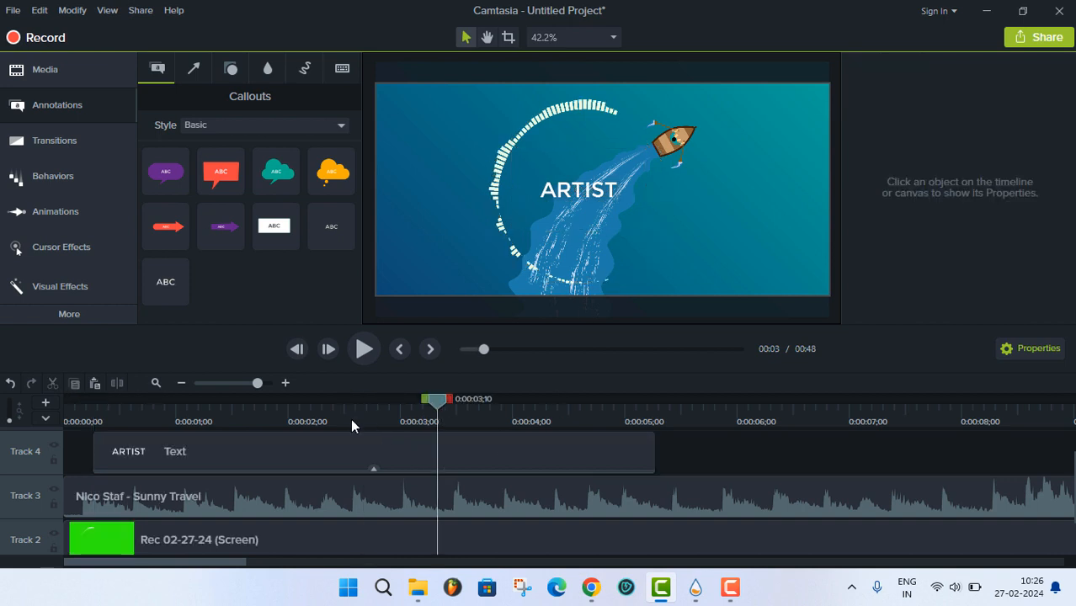
{"action": "left_click", "coordinate": [351, 446]}
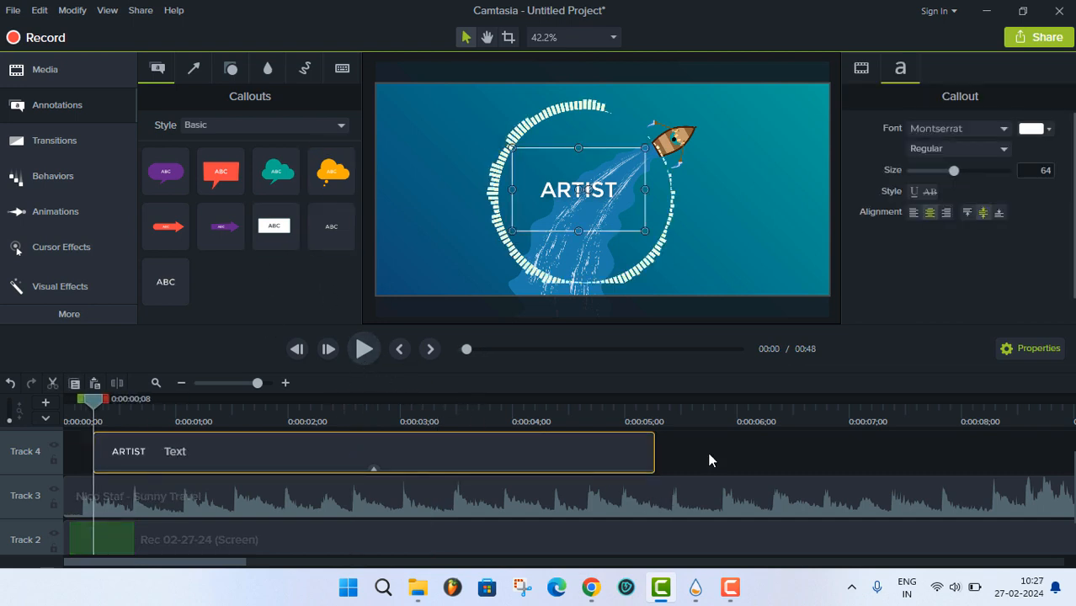
- Add a second plain text callout on Track 5 at 0:00:00;08 and center it just below the ARTIST text
{"action": "scroll", "coordinate": [709, 459], "scroll_direction": "up", "scroll_amount": 1}
{"action": "left_click_drag", "start_coordinate": [322, 211], "coordinate": [103, 462]}
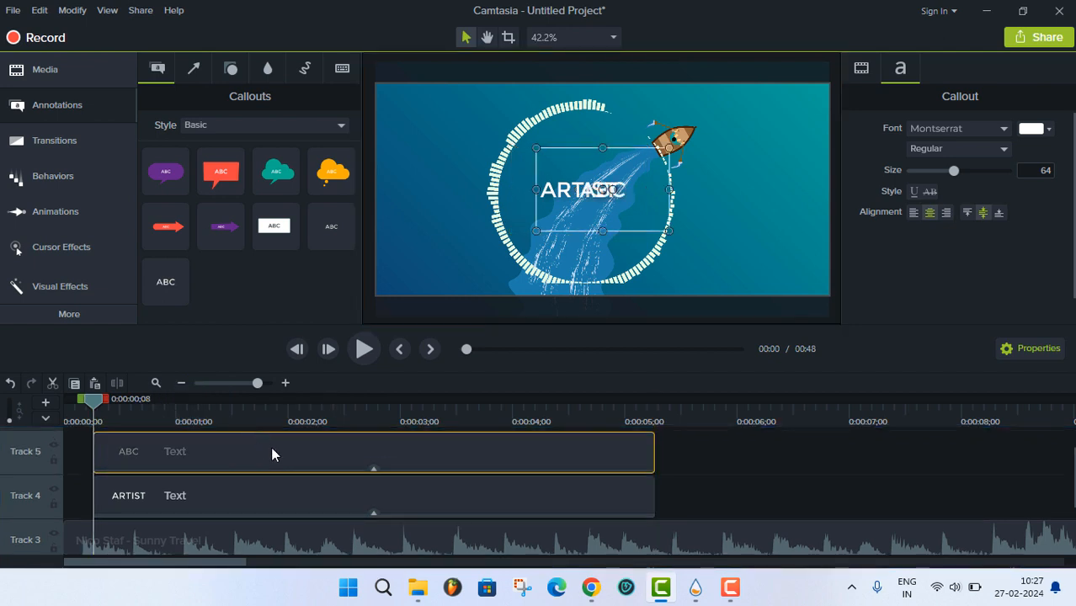
{"action": "left_click_drag", "start_coordinate": [565, 229], "coordinate": [542, 259]}
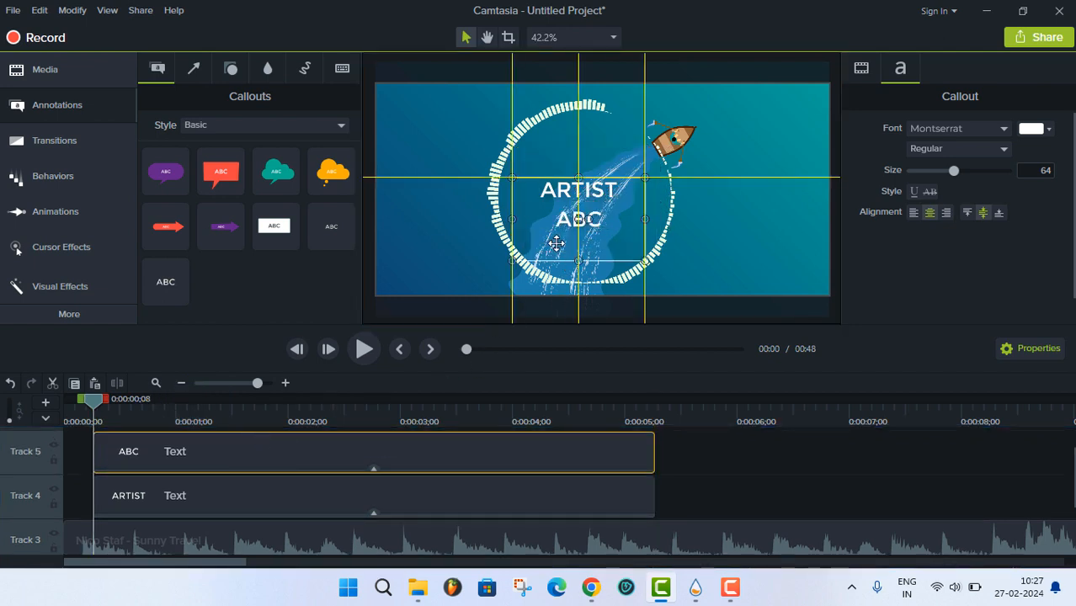
- Change the lower callout's text to "DEW DROP" and set its font size to 43
{"action": "double_click", "coordinate": [598, 217]}
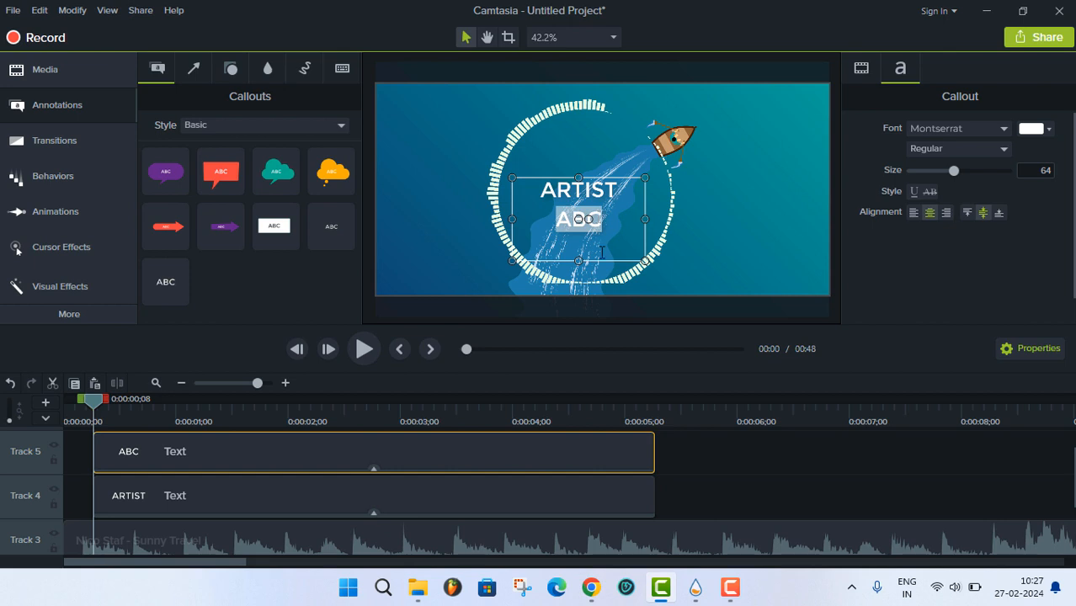
{"action": "type", "text": "DEW D"}
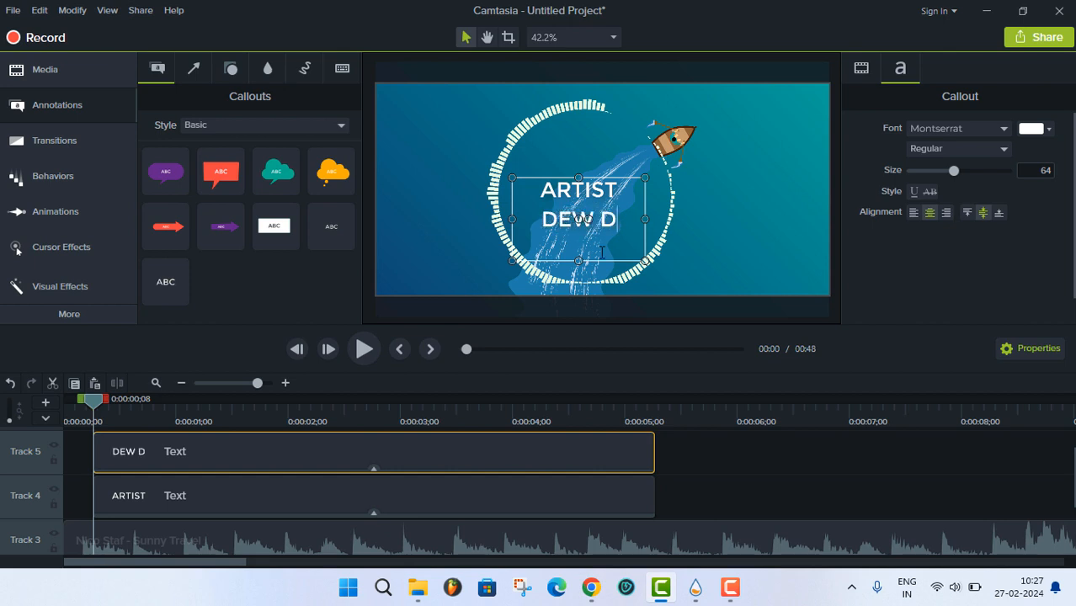
{"action": "type", "text": "ROP"}
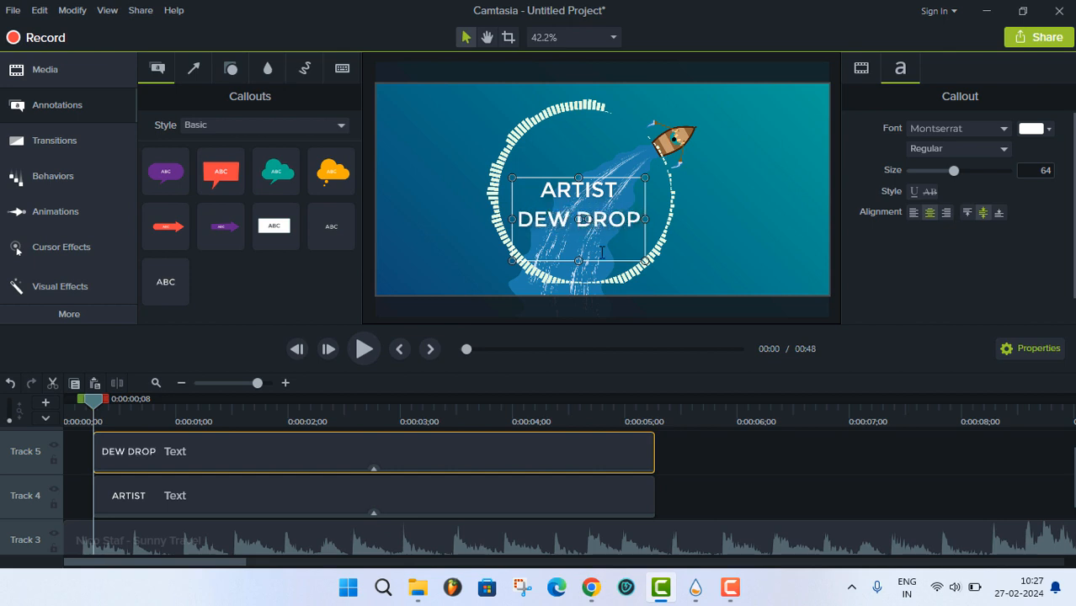
{"action": "left_click_drag", "start_coordinate": [523, 221], "coordinate": [655, 219]}
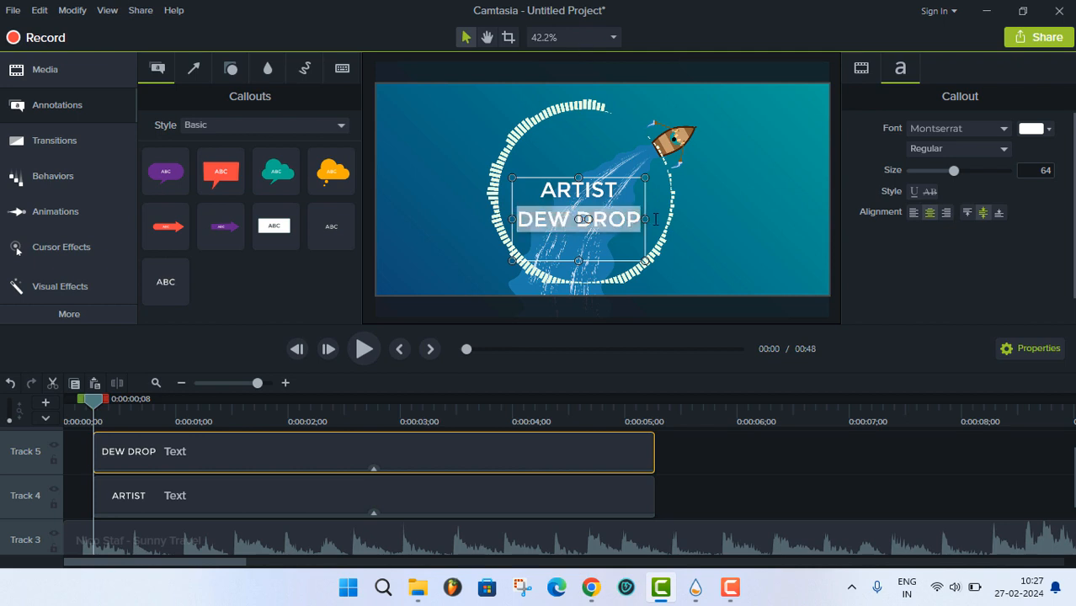
{"action": "left_click_drag", "start_coordinate": [949, 171], "coordinate": [929, 172]}
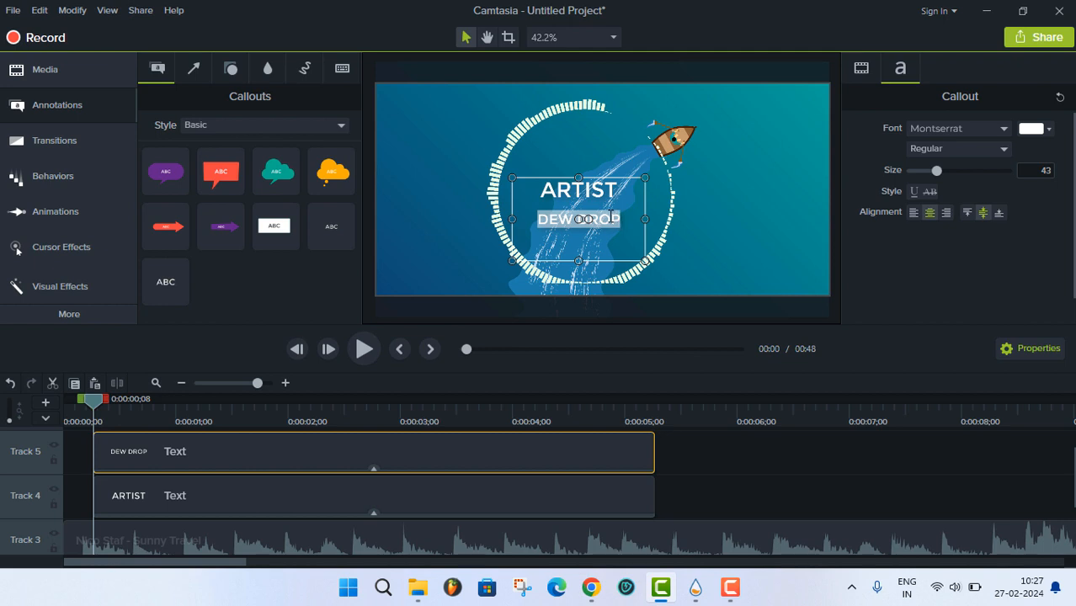
- Move the DEW DROP text slightly up so it sits closer beneath the ARTIST text
{"action": "left_click", "coordinate": [592, 156]}
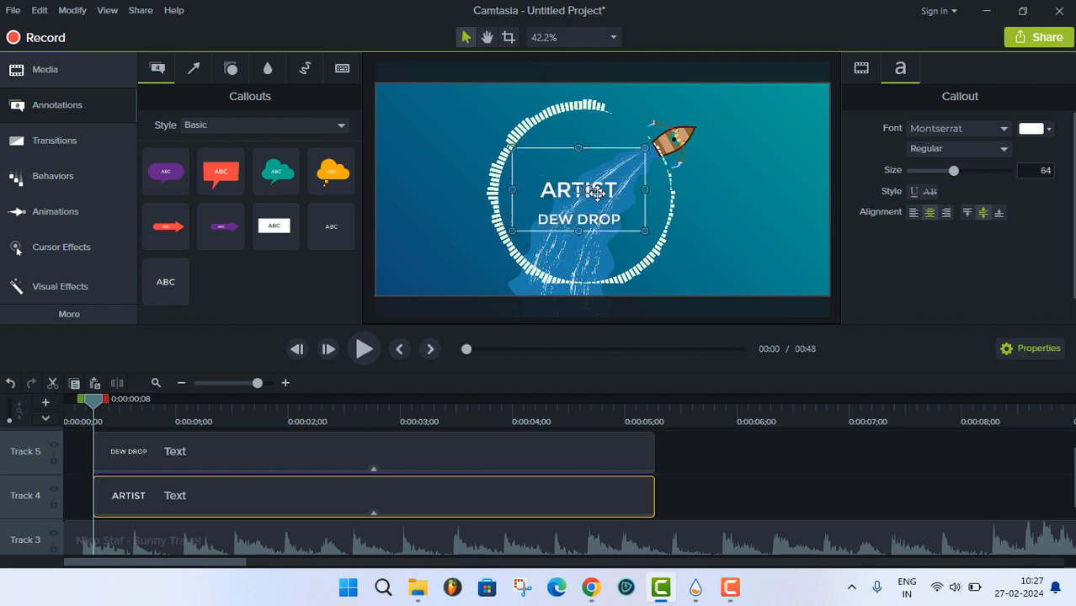
{"action": "left_click", "coordinate": [600, 219]}
{"action": "left_click_drag", "start_coordinate": [598, 210], "coordinate": [598, 208]}
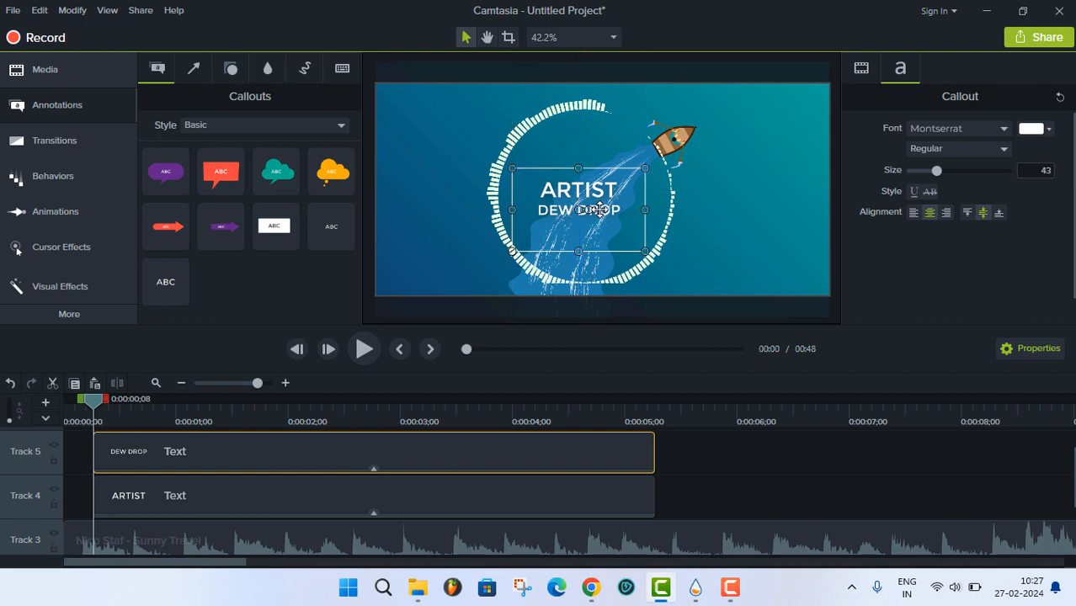
- Change the font color of the DEW DROP text to orange
{"action": "double_click", "coordinate": [599, 210]}
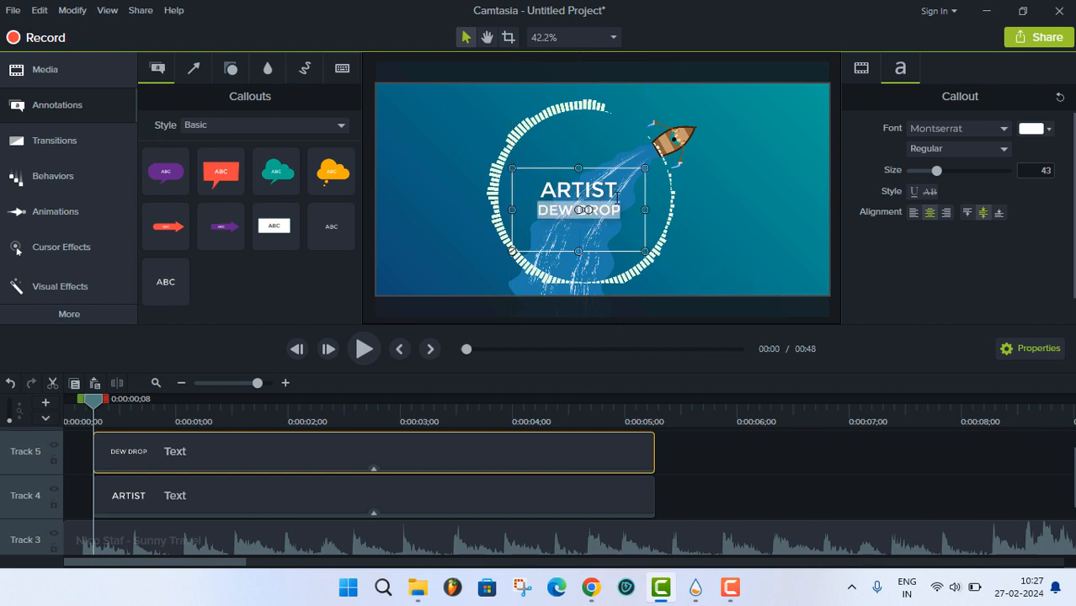
{"action": "left_click", "coordinate": [1034, 129]}
{"action": "left_click", "coordinate": [958, 159]}
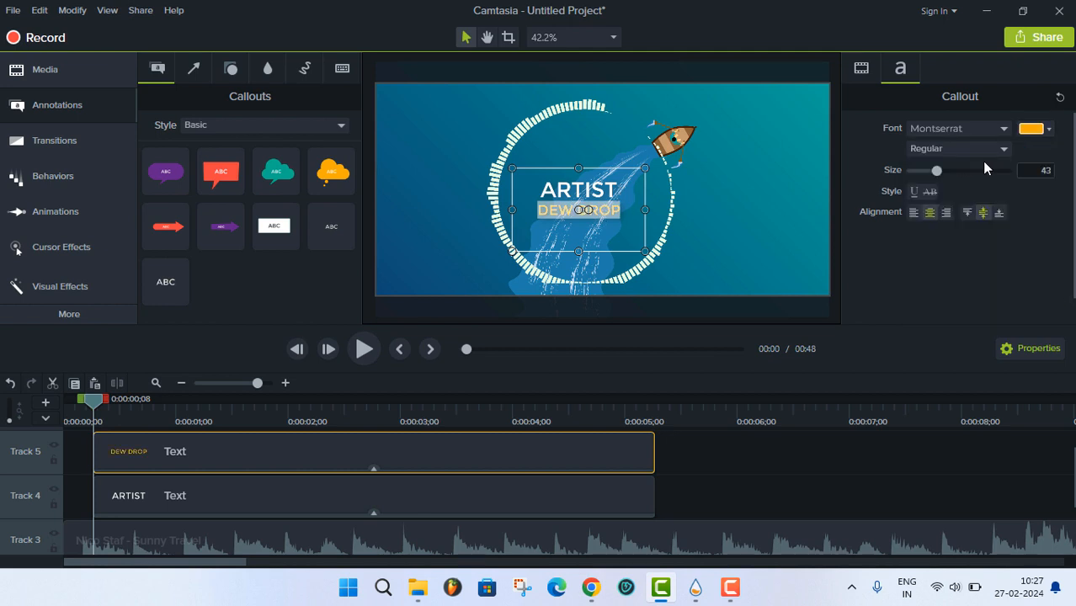
- Play the project from 0:00:00;00 to check the title text with the spectrum
{"action": "left_click", "coordinate": [727, 443]}
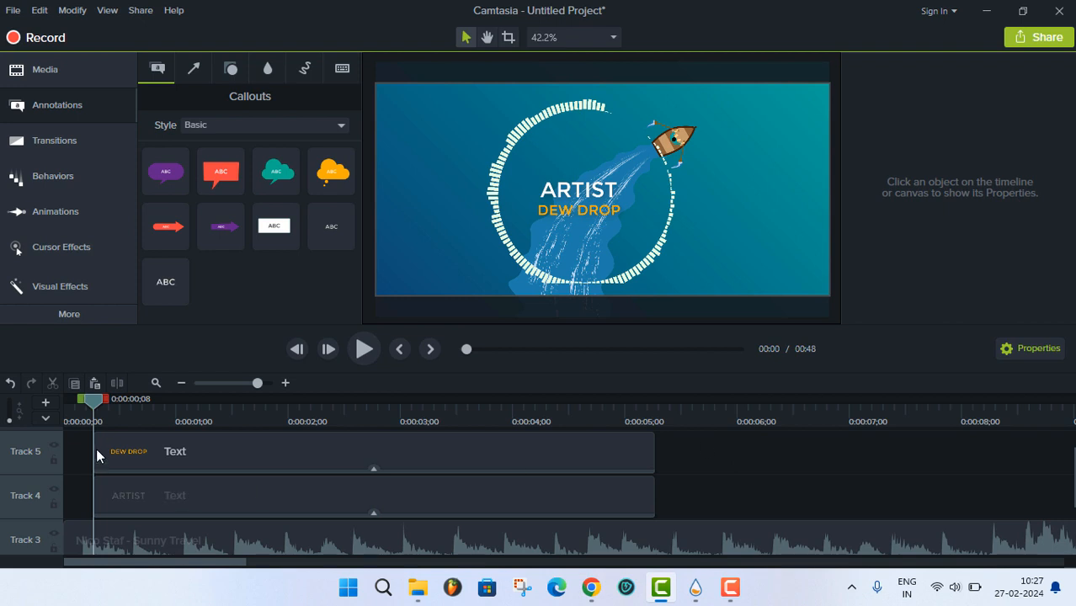
{"action": "left_click_drag", "start_coordinate": [97, 404], "coordinate": [40, 439]}
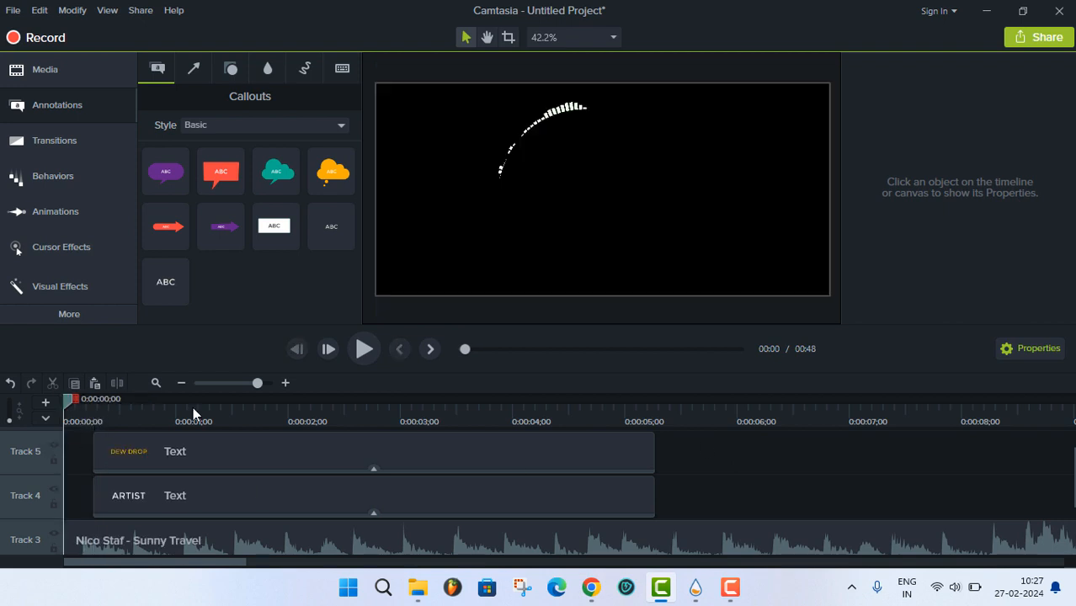
{"action": "left_click", "coordinate": [362, 350]}
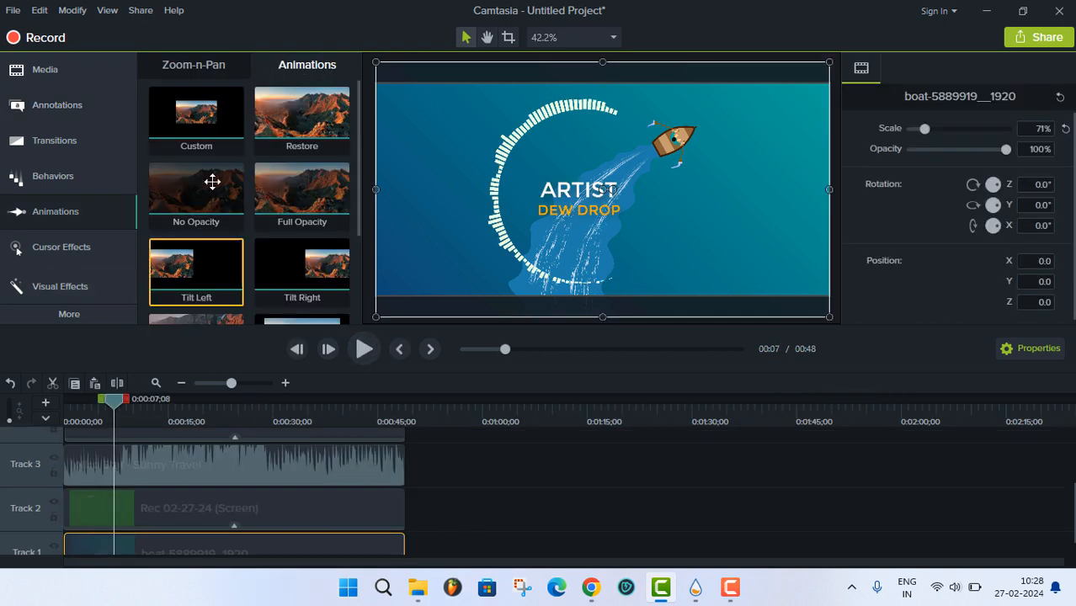
- Apply the Scale behavior to the Rec 02-27-24 (Screen) clip on Track 2
{"action": "left_click", "coordinate": [43, 180]}
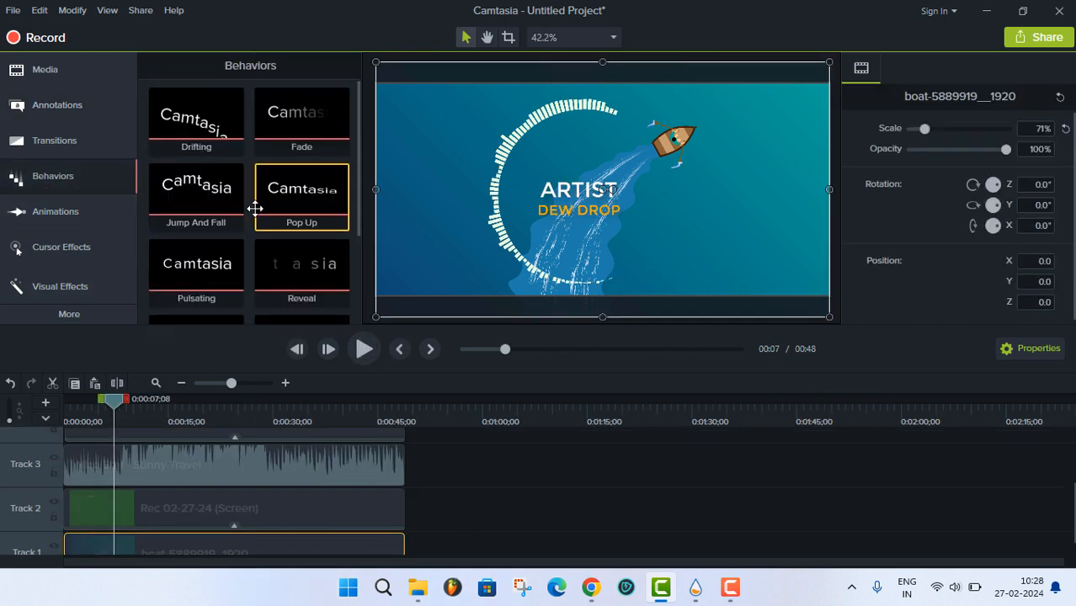
{"action": "scroll", "coordinate": [252, 215], "scroll_direction": "down", "scroll_amount": 2}
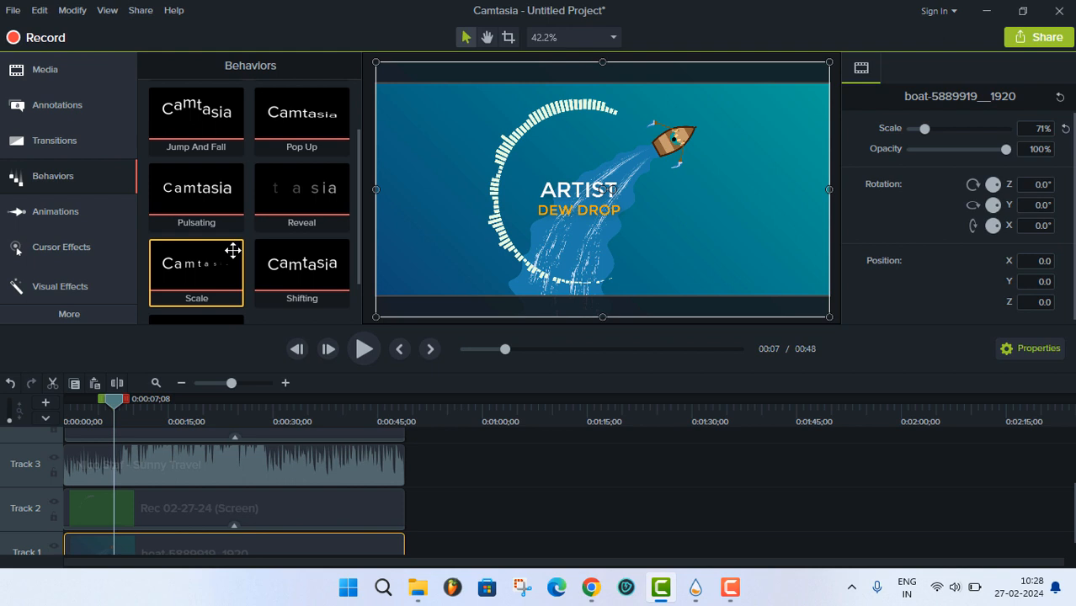
{"action": "left_click_drag", "start_coordinate": [210, 260], "coordinate": [70, 523]}
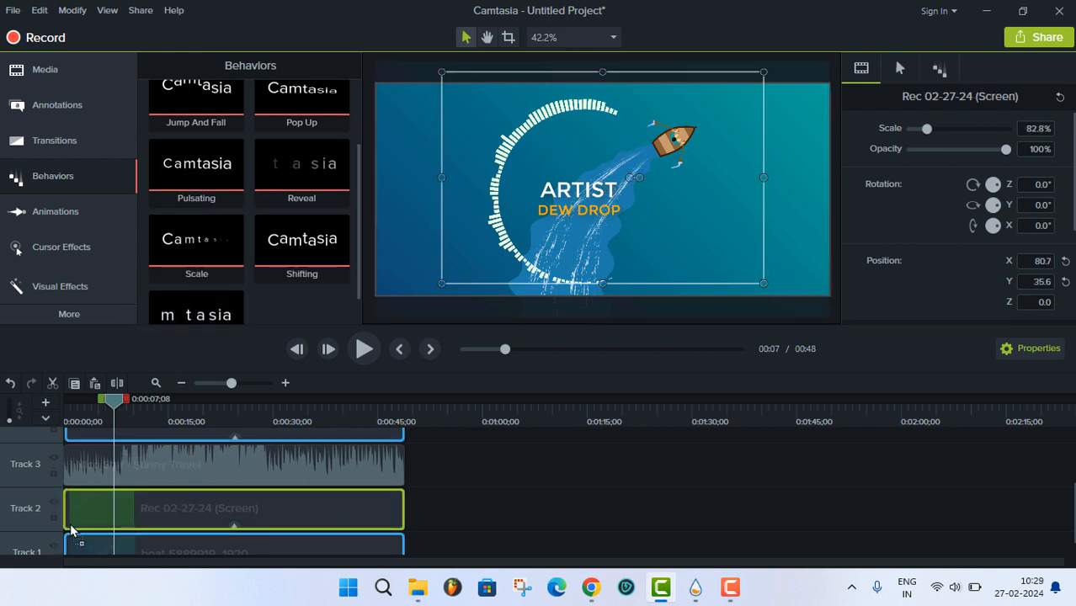
- Play the project from the beginning to check the spectrum's Scale behavior, and stop playback
{"action": "key", "text": "ctrl+Home"}
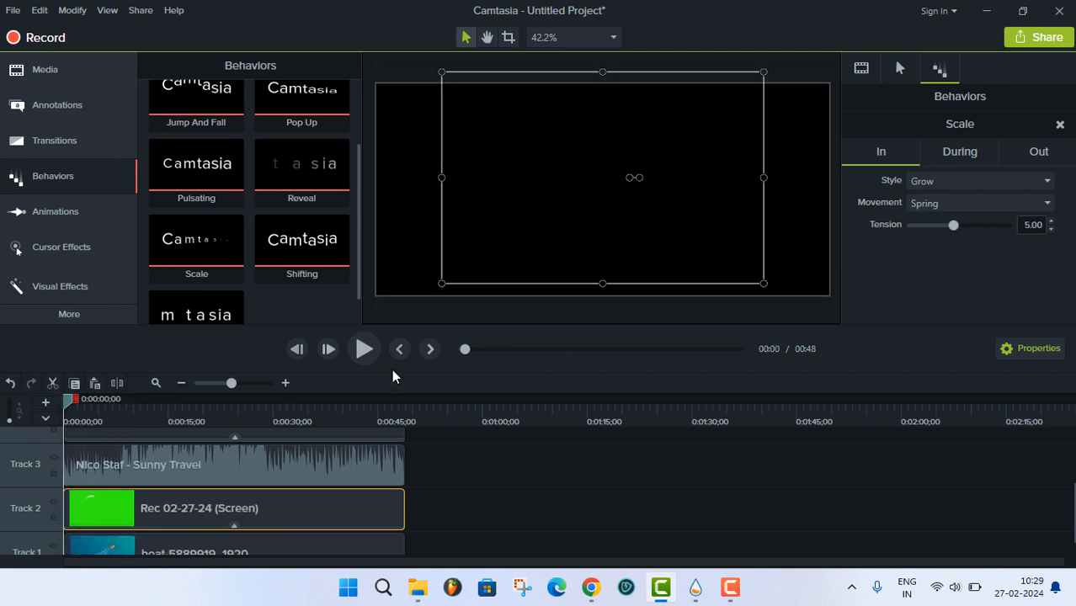
{"action": "left_click", "coordinate": [364, 350]}
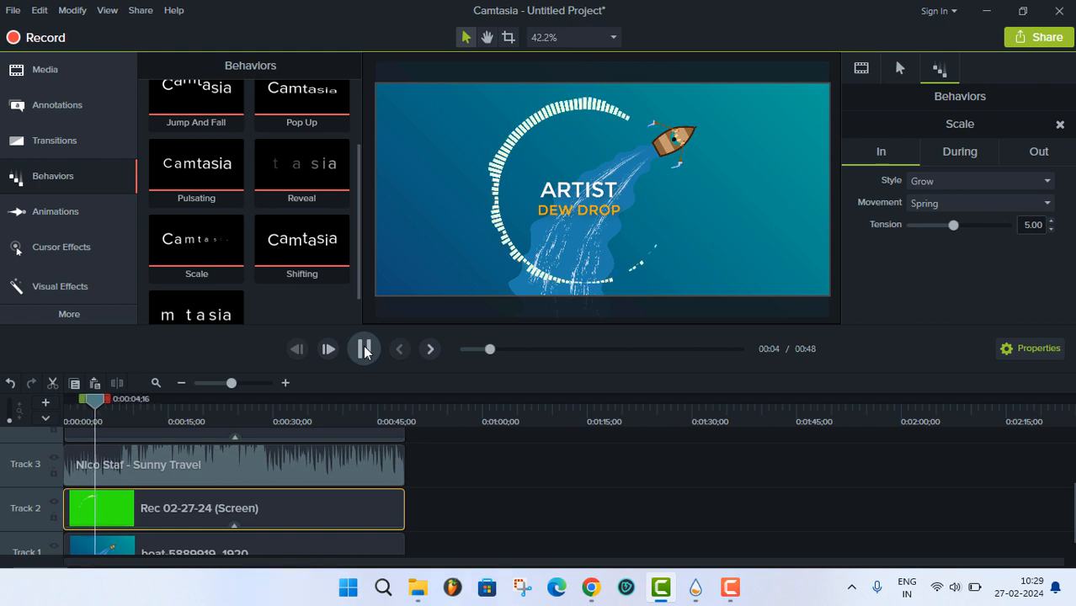
{"action": "left_click", "coordinate": [364, 350]}
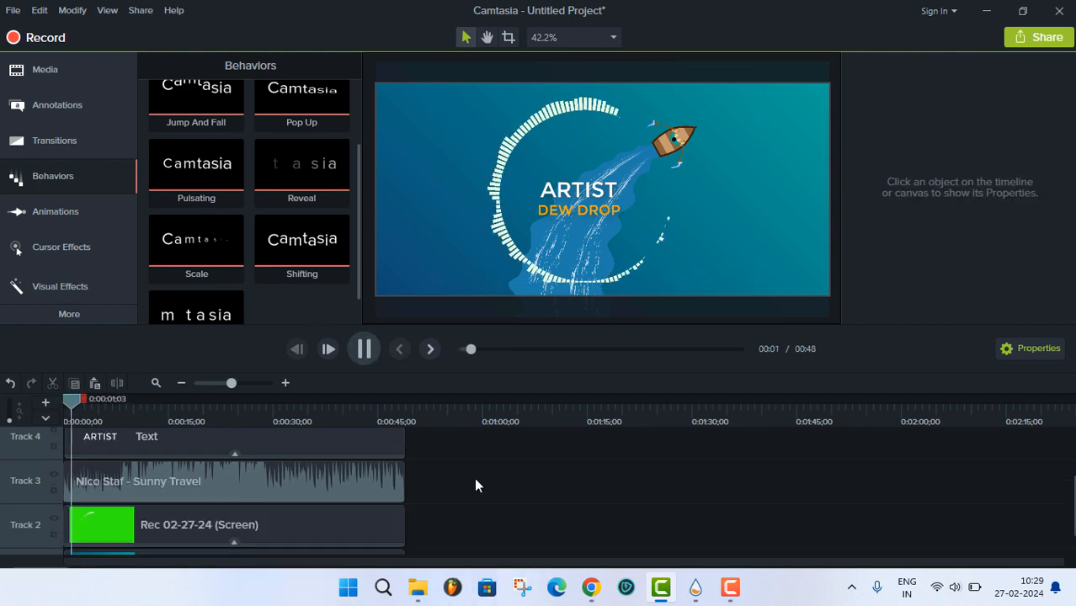
{"action": "key", "text": "space"}
{"action": "scroll", "coordinate": [355, 503], "scroll_direction": "down", "scroll_amount": 1}
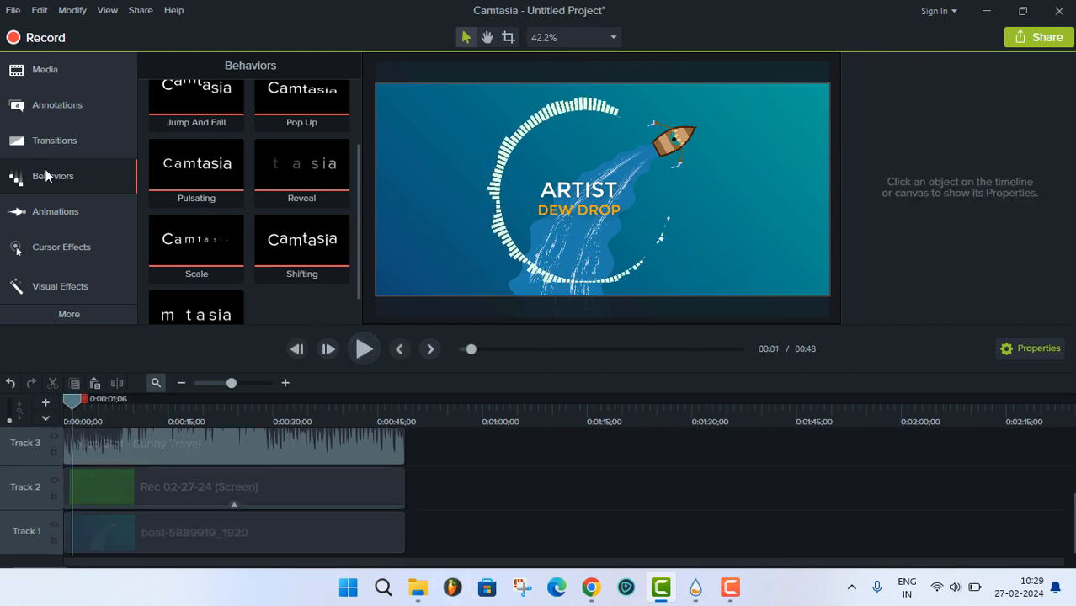
- Cut the boat-5889919_1920 background image from Track 1
{"action": "left_click", "coordinate": [43, 73]}
{"action": "left_click", "coordinate": [227, 539]}
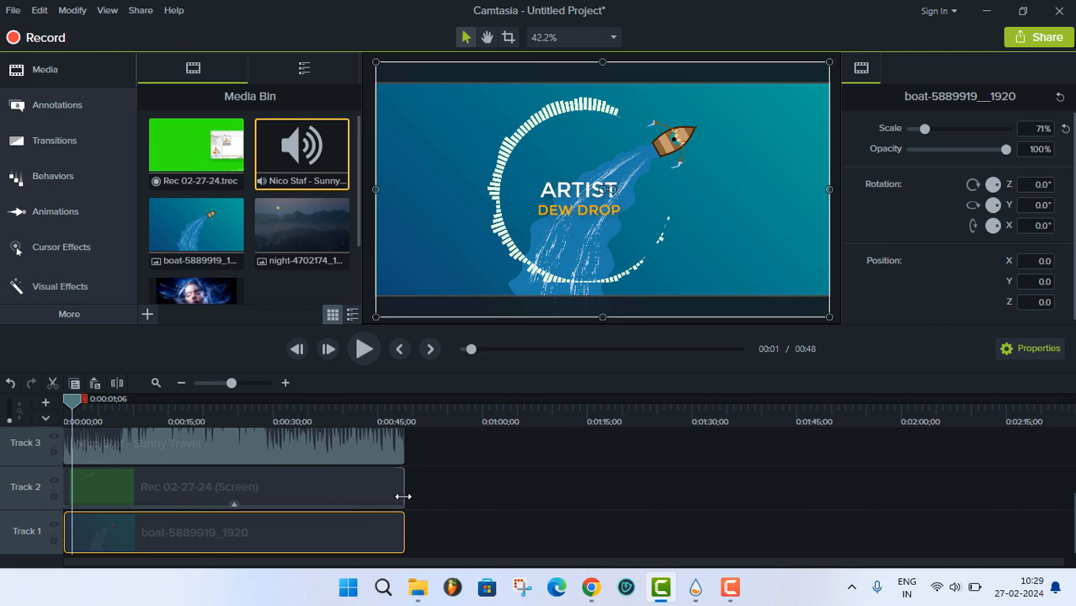
{"action": "right_click", "coordinate": [293, 534]}
{"action": "left_click", "coordinate": [327, 221]}
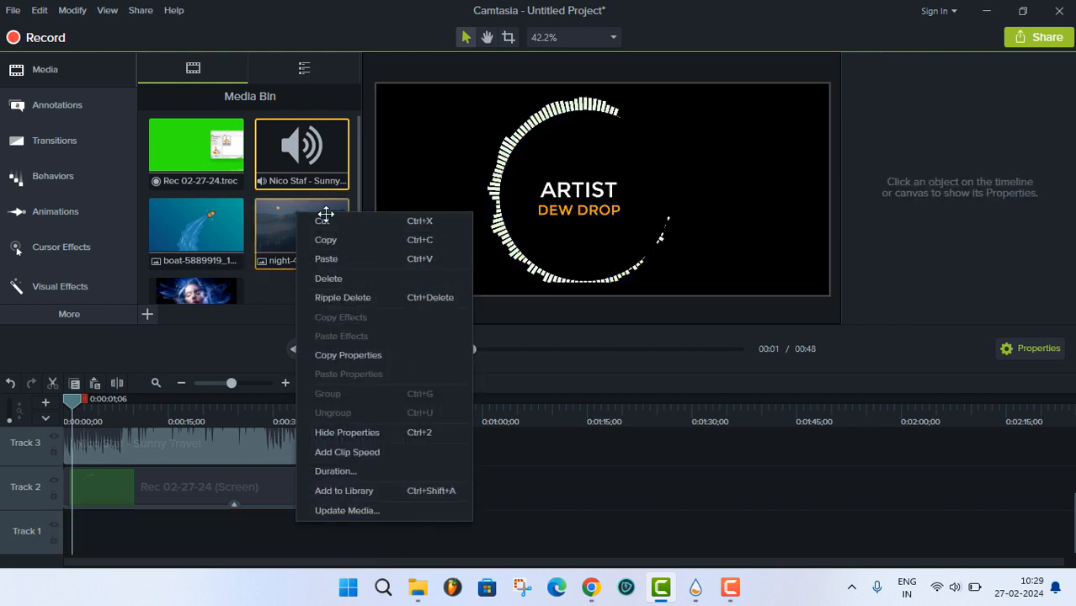
- Try the woman image from the Media Bin as the background on Track 1 and cut it again
{"action": "left_click_drag", "start_coordinate": [221, 281], "coordinate": [119, 544]}
{"action": "right_click", "coordinate": [122, 539]}
{"action": "left_click", "coordinate": [151, 229]}
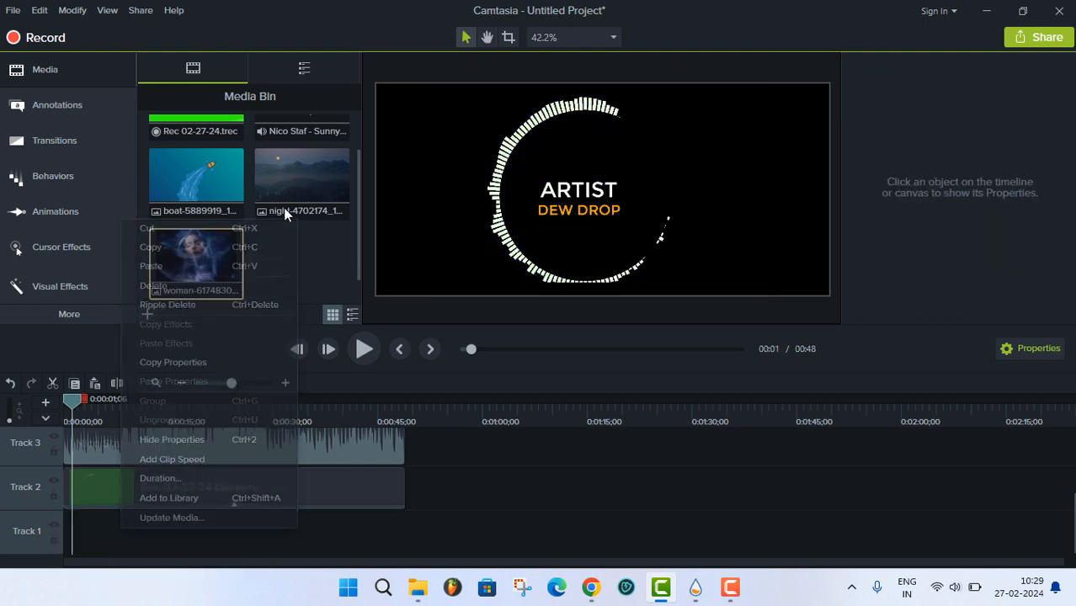
- Place the night-4702174 image on Track 1 for the project's full length and enlarge it to fill the canvas width
{"action": "left_click_drag", "start_coordinate": [283, 208], "coordinate": [404, 539]}
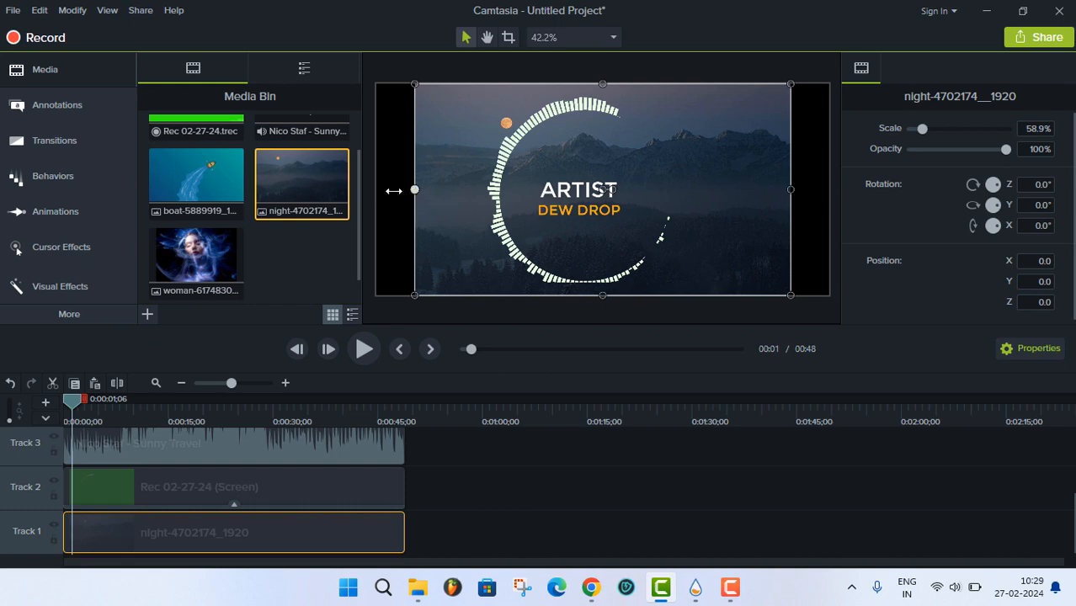
{"action": "left_click_drag", "start_coordinate": [393, 191], "coordinate": [356, 191]}
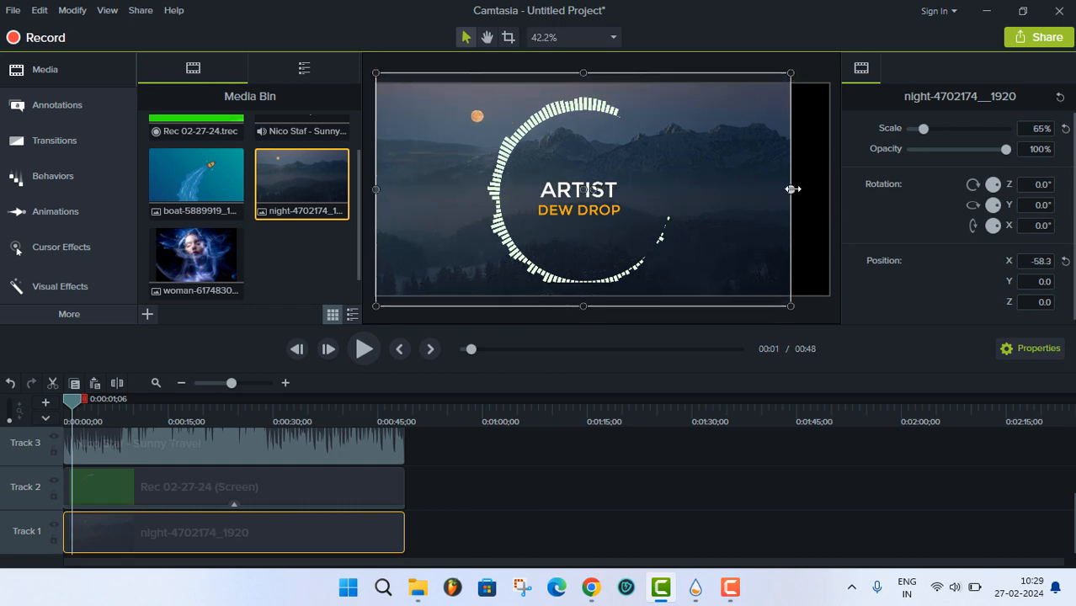
{"action": "left_click_drag", "start_coordinate": [793, 190], "coordinate": [832, 193]}
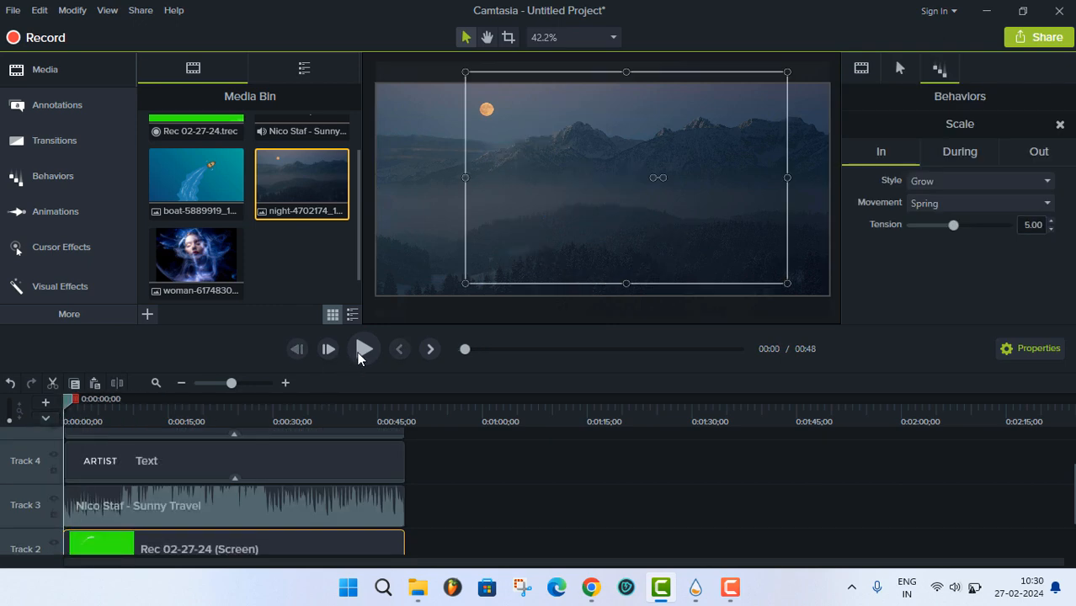
- Play the project from the beginning to check the spectrum and text over the night background
{"action": "left_click", "coordinate": [362, 353]}
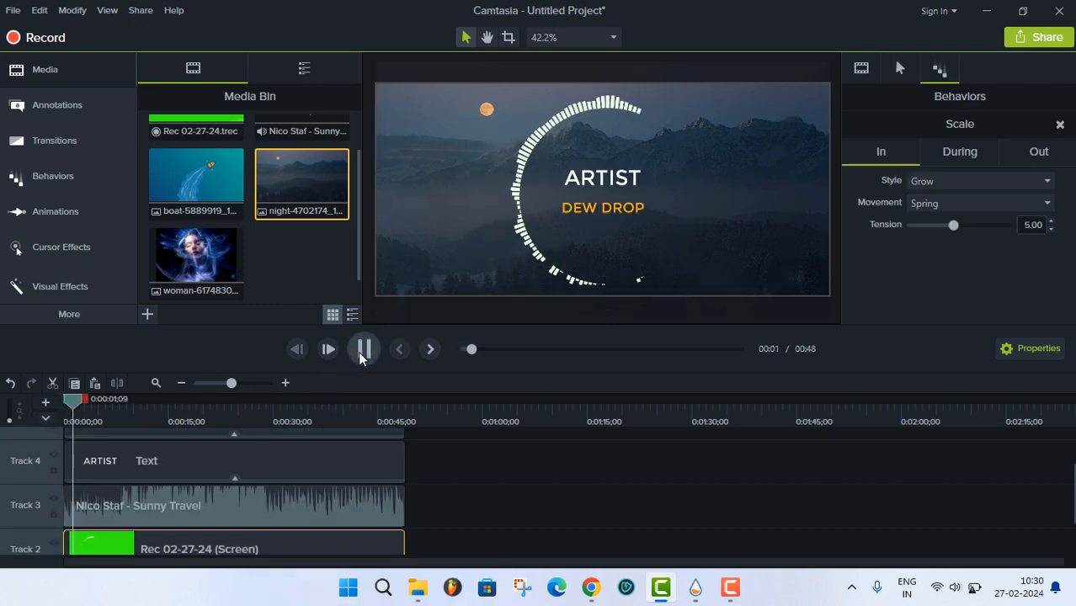